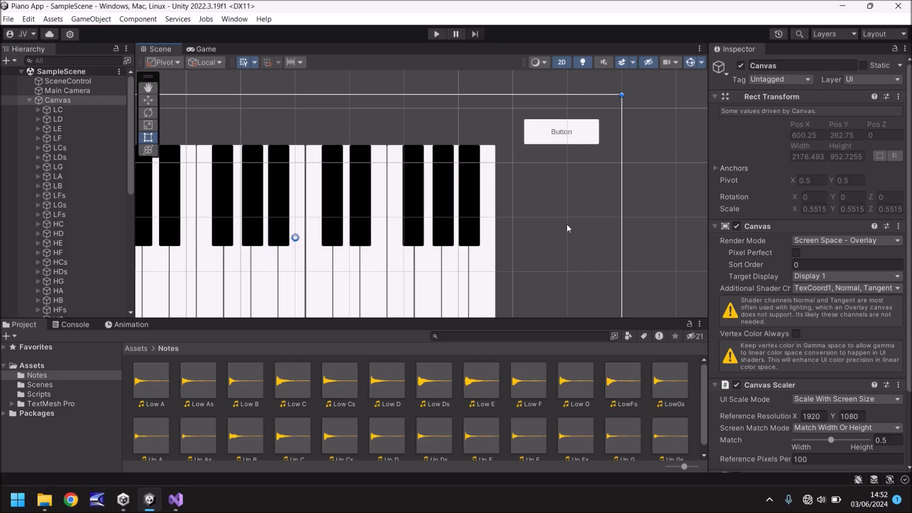
Step: Preview the piano in the Game view, then return to the Scene view
scroll(570, 216, "down", 2)
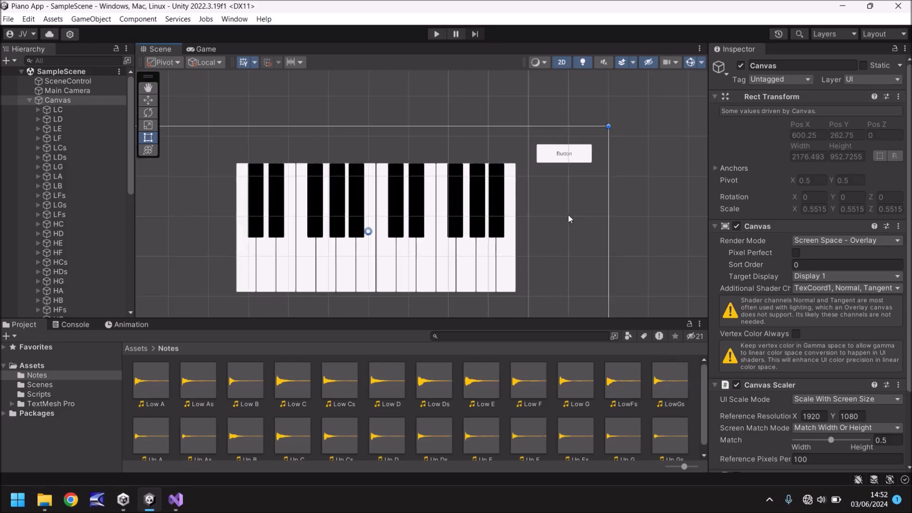
left_click(202, 50)
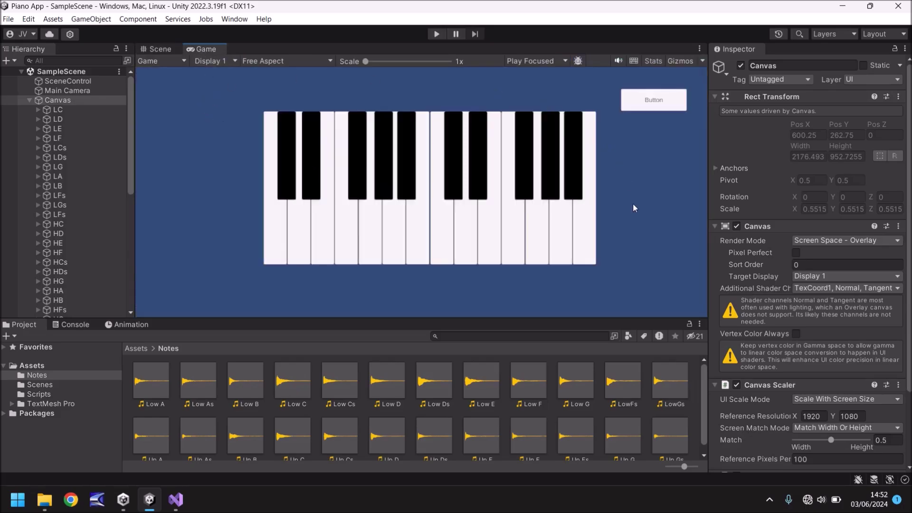
left_click(159, 50)
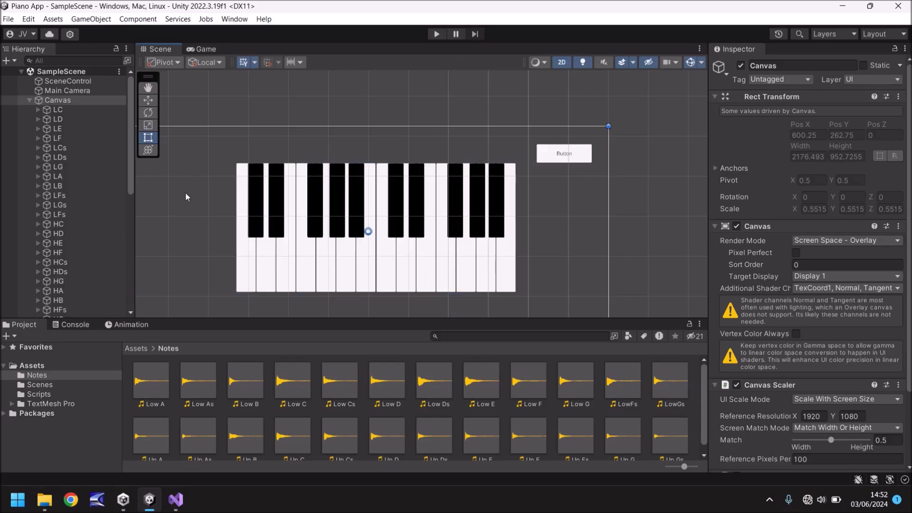
scroll(238, 171, "down", 2)
scroll(232, 157, "up", 1)
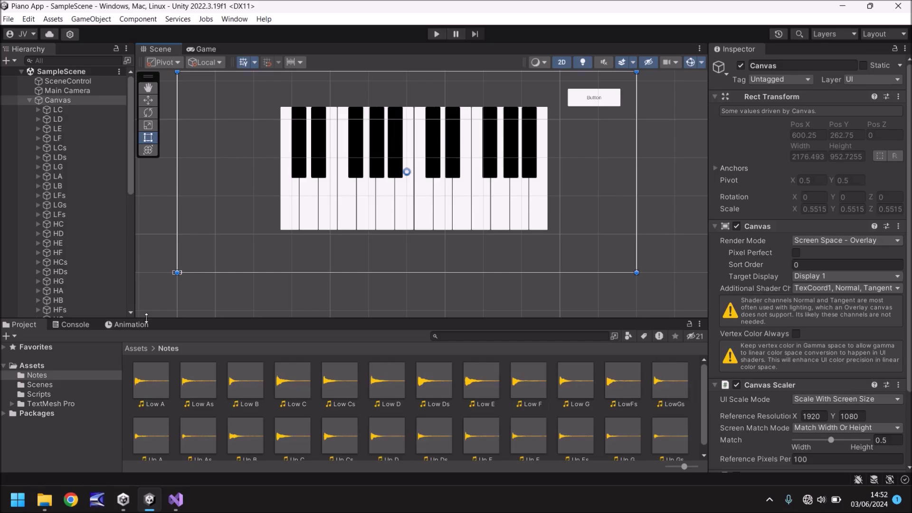
Step: Make an Assets/Textures folder and drag Icon and PianoBack in from the Tutorial 006 folder
left_click(31, 366)
right_click(384, 383)
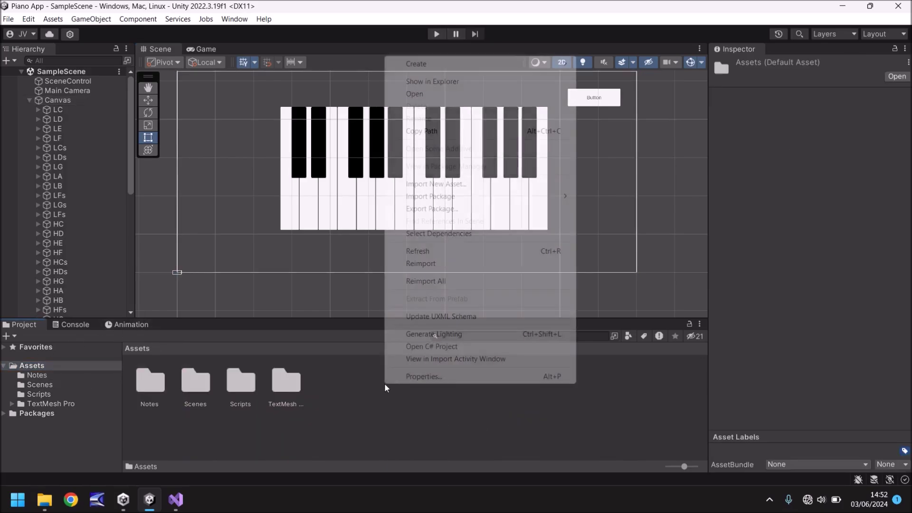
mouse_move(463, 63)
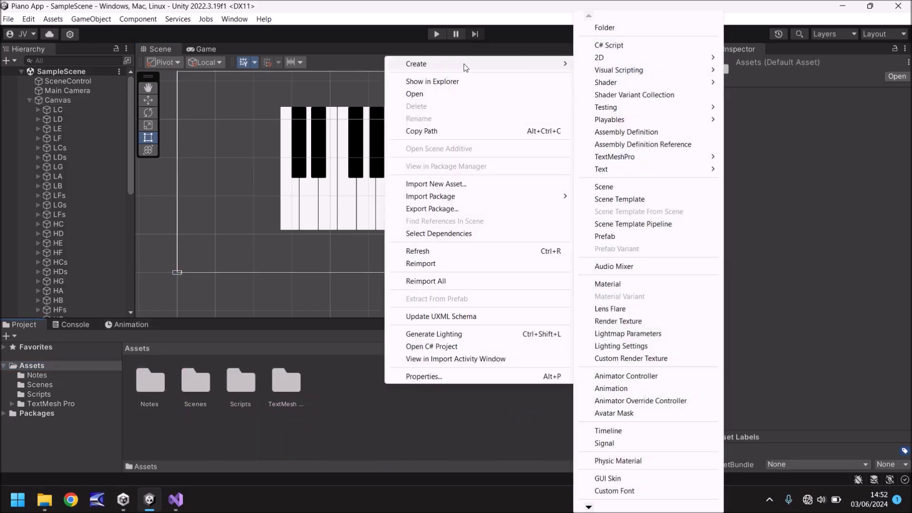
left_click(605, 28)
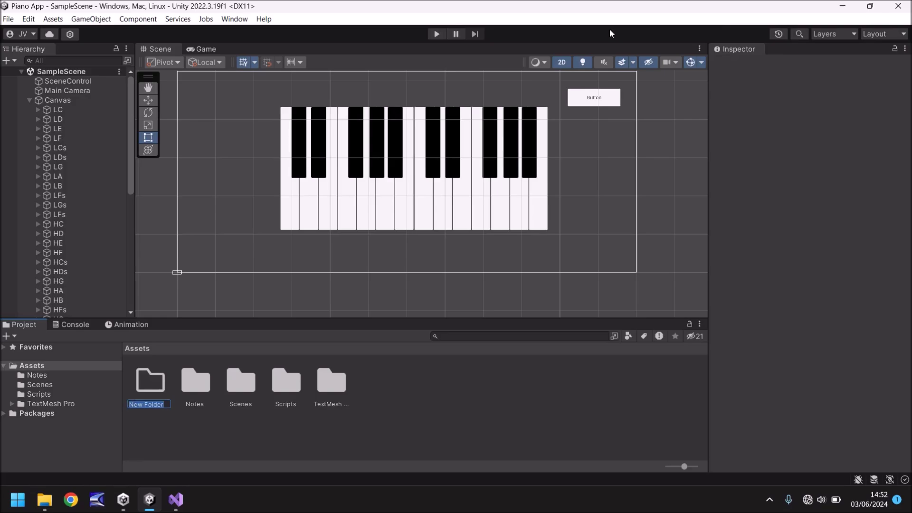
key("BackSpace")
type("Textures")
key("Return")
key("Return")
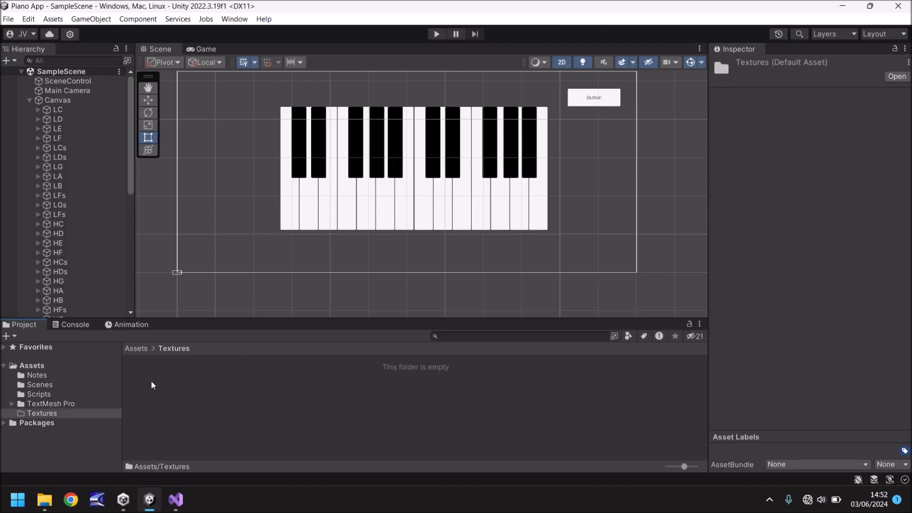
left_click(45, 499)
left_click_drag(296, 205, 203, 415)
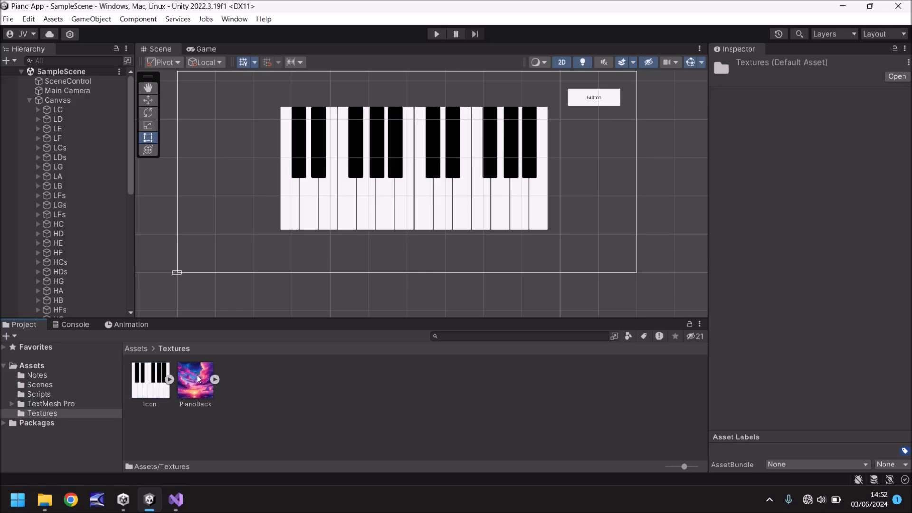
Step: Create a GameObject > UI > Raw Image on the canvas and rename it Background
left_click(91, 19)
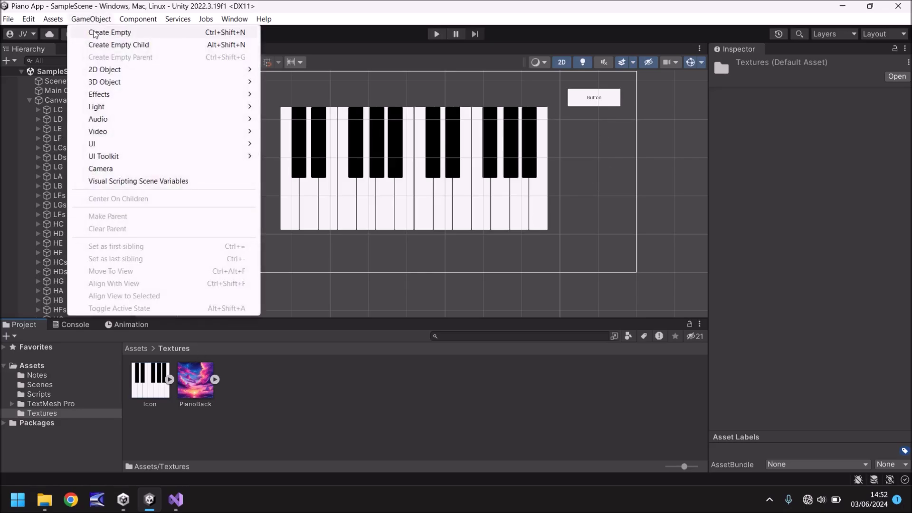
mouse_move(142, 143)
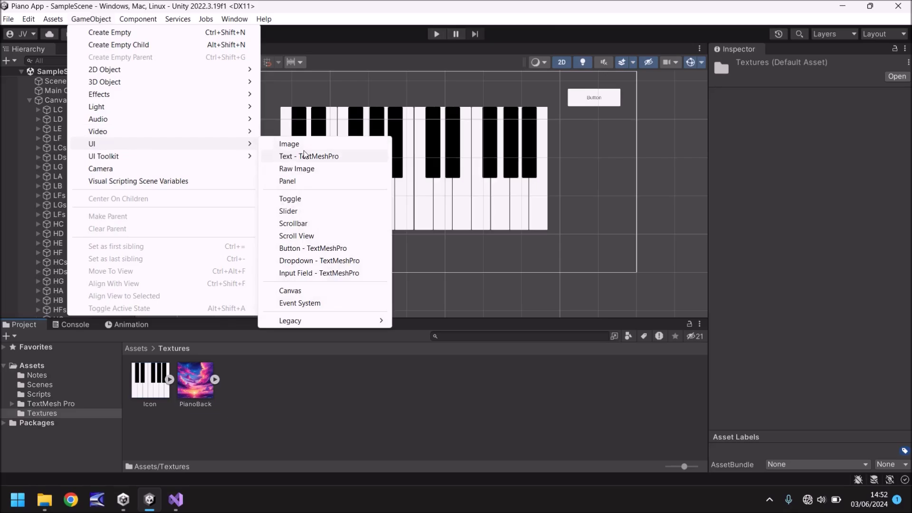
left_click(316, 169)
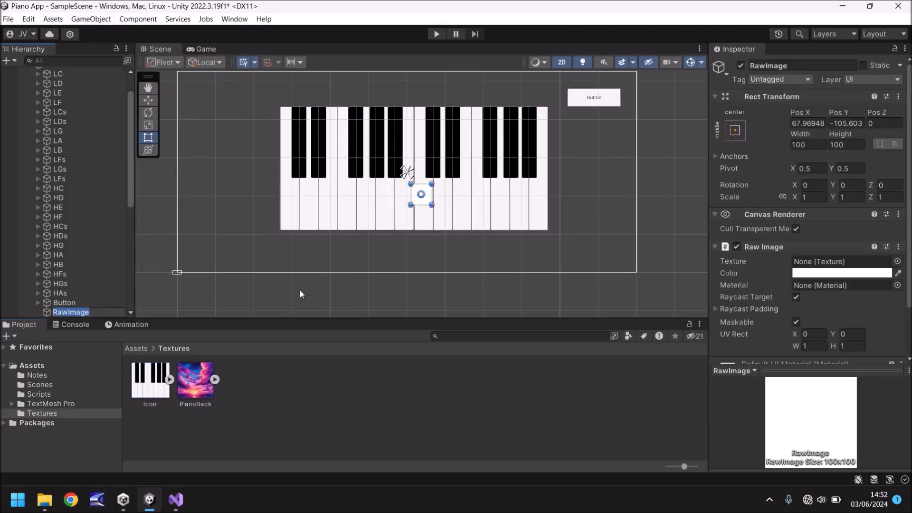
type("Background")
key("Return")
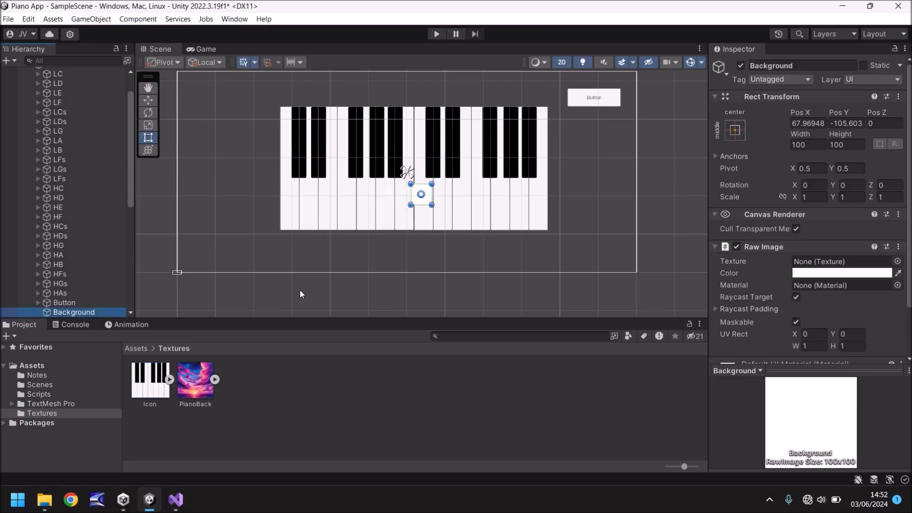
left_click(734, 131)
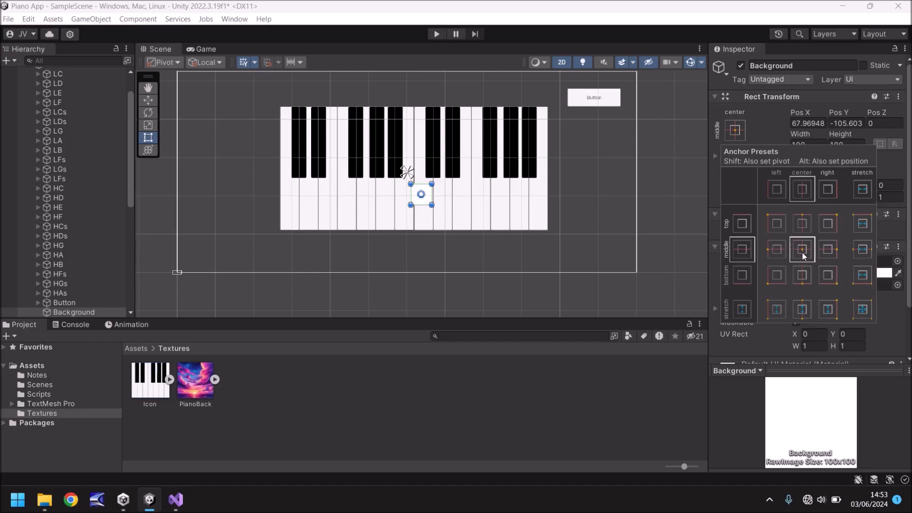
Step: Apply the stretch-stretch anchor preset to Background and undock the Game view to preview it
left_click(863, 311)
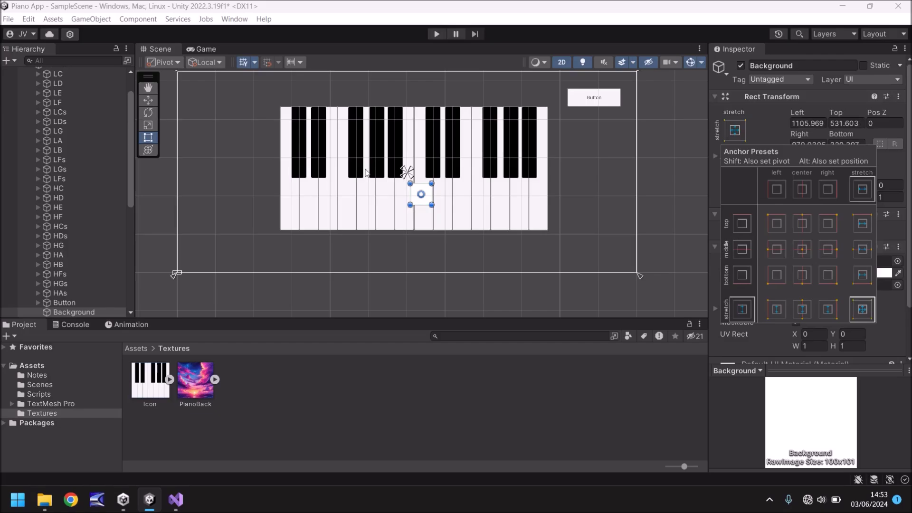
left_click(204, 49)
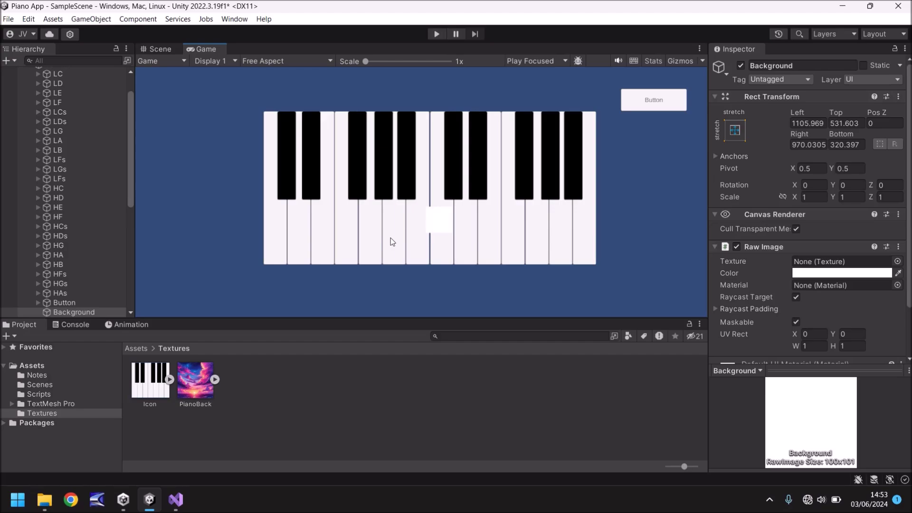
left_click_drag(206, 50, 475, 190)
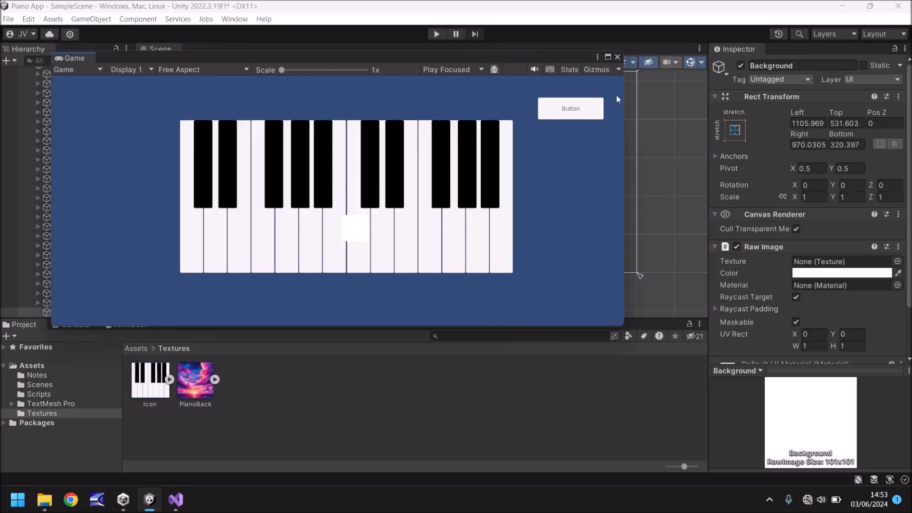
Step: Maximize, restore and enlarge the floating Game window, then dock it back beside Scene
left_click(608, 58)
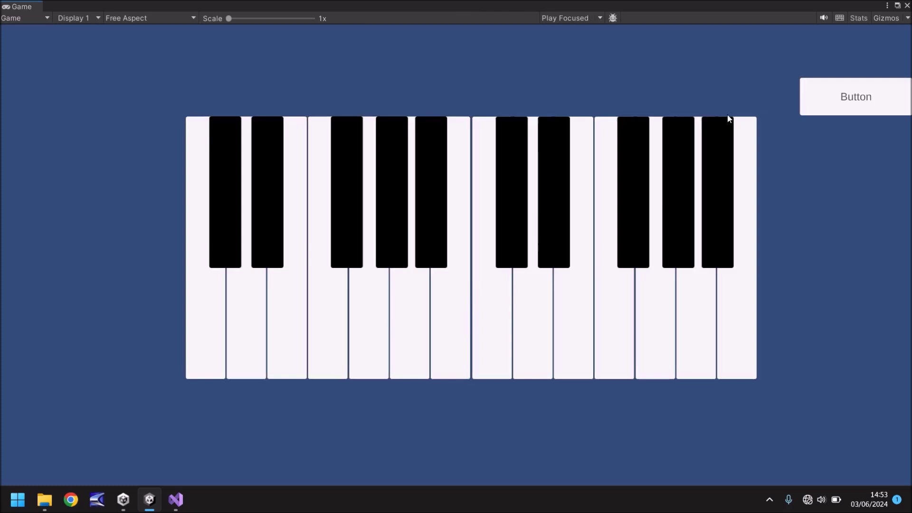
left_click(897, 5)
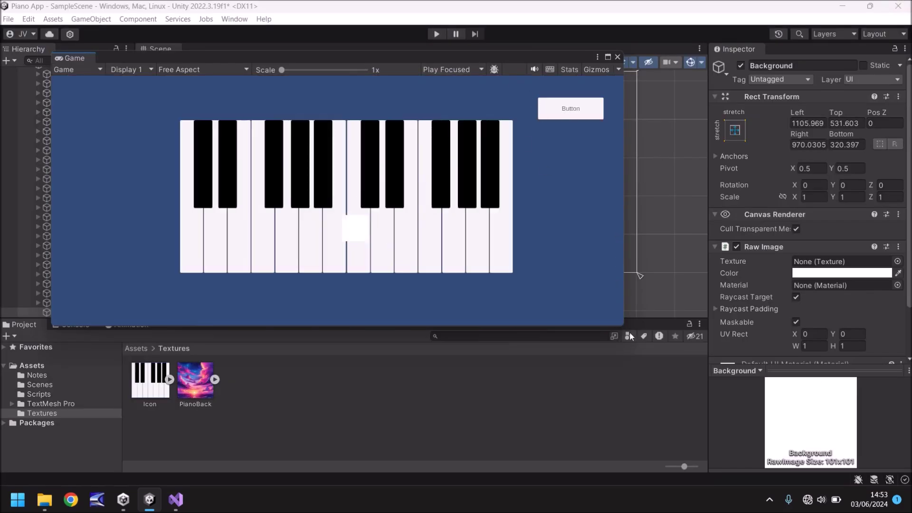
left_click_drag(623, 328, 677, 343)
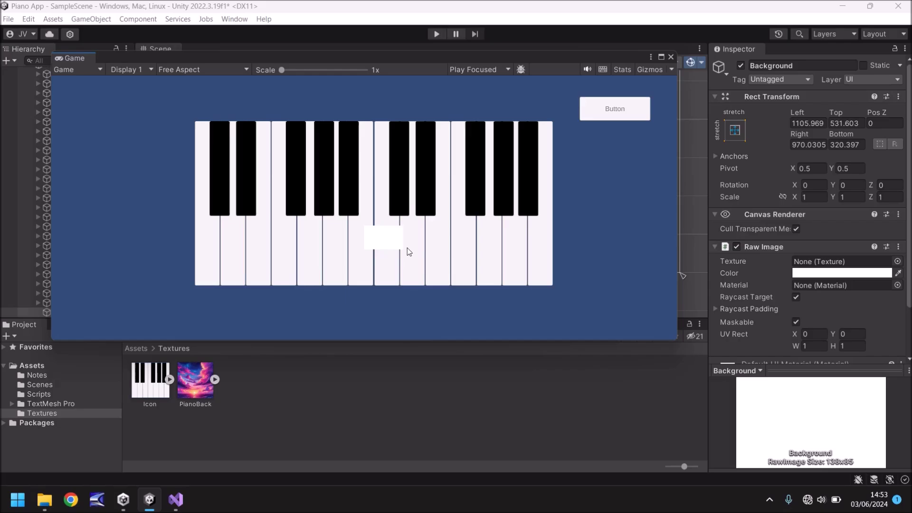
left_click_drag(110, 55, 195, 48)
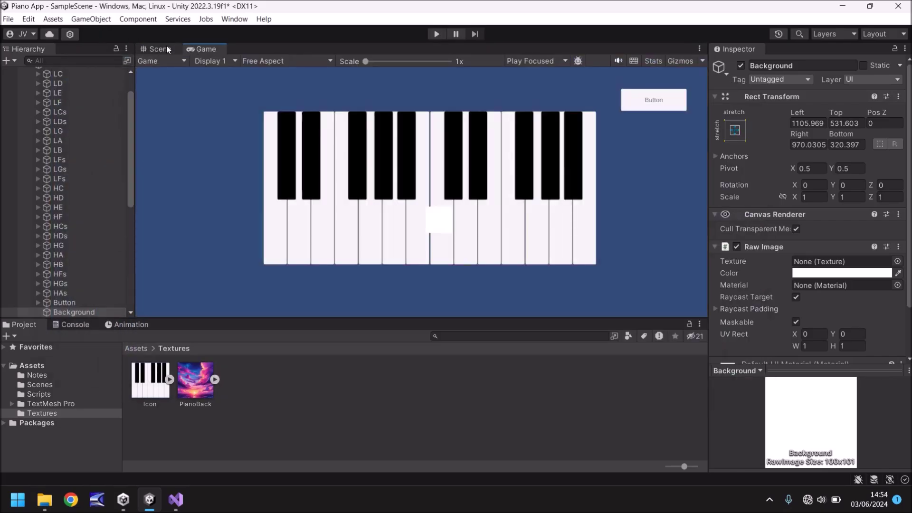
Step: Set Background's Left, Top, Right and Bottom offsets to 0 and move it first under Canvas
left_click(167, 46)
left_click(808, 123)
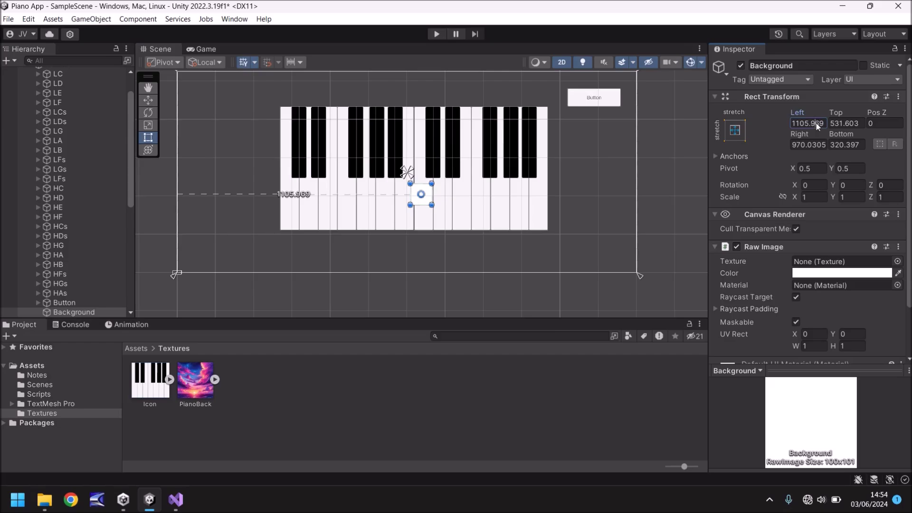
type("0")
key("Tab")
type("0")
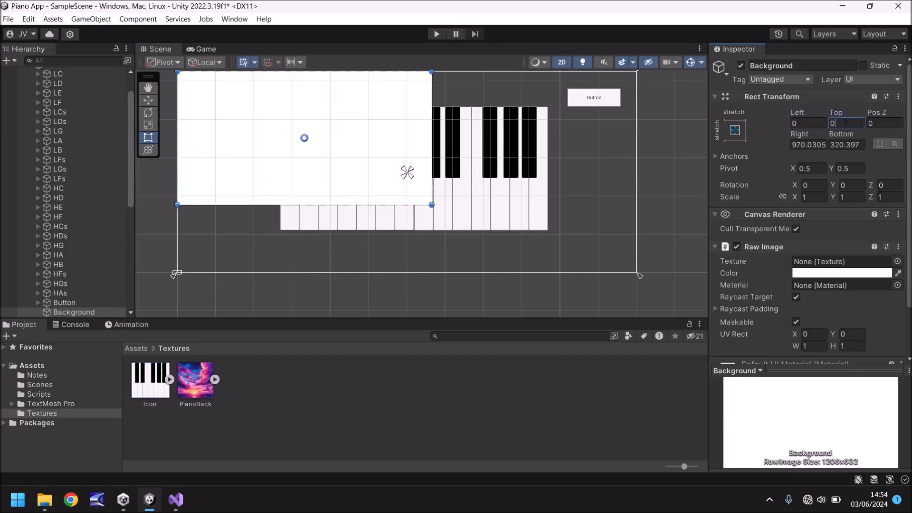
left_click(818, 144)
type("0")
left_click(848, 145)
type("0")
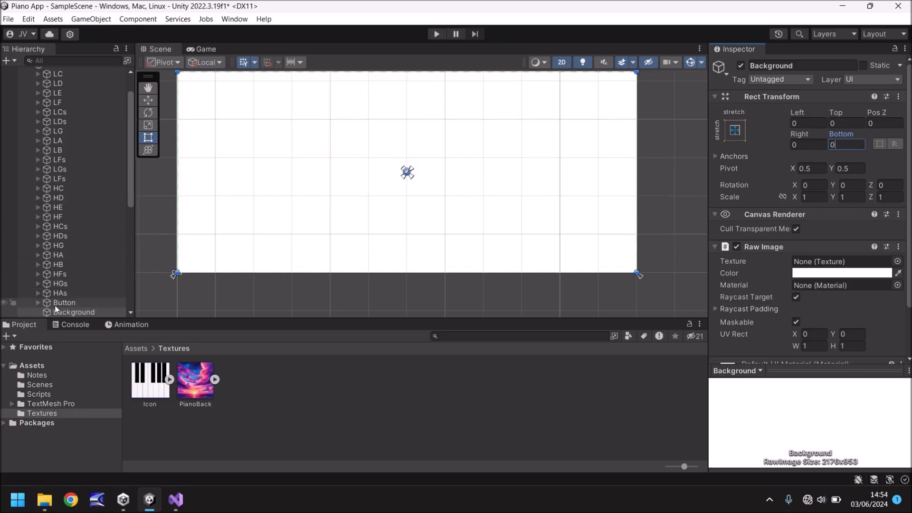
left_click_drag(63, 311, 61, 108)
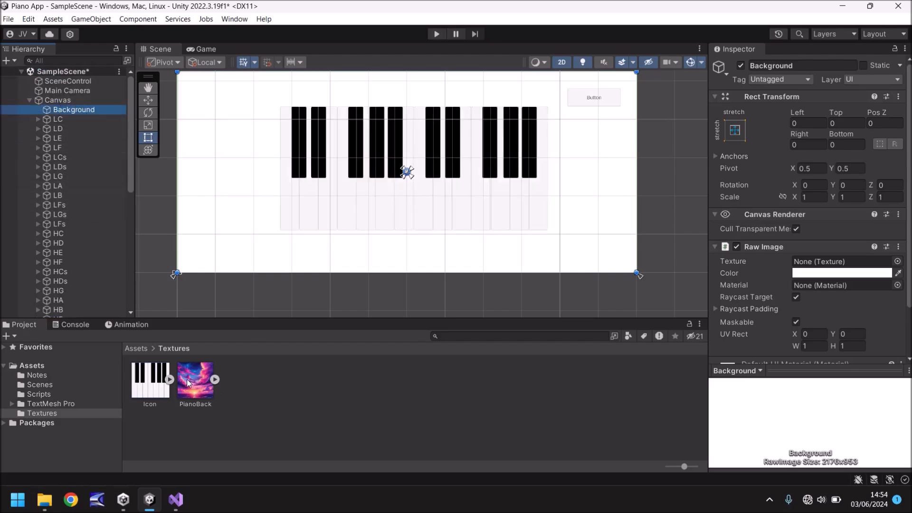
left_click_drag(191, 384, 827, 266)
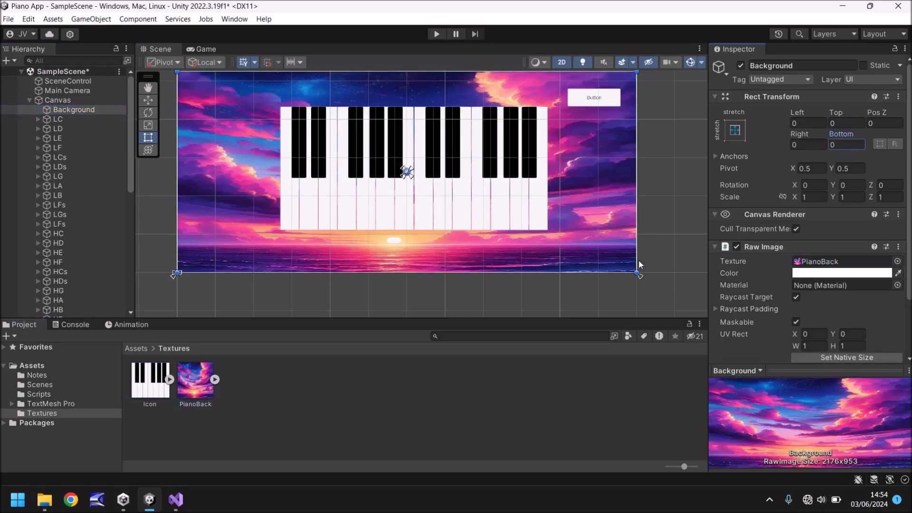
left_click(204, 49)
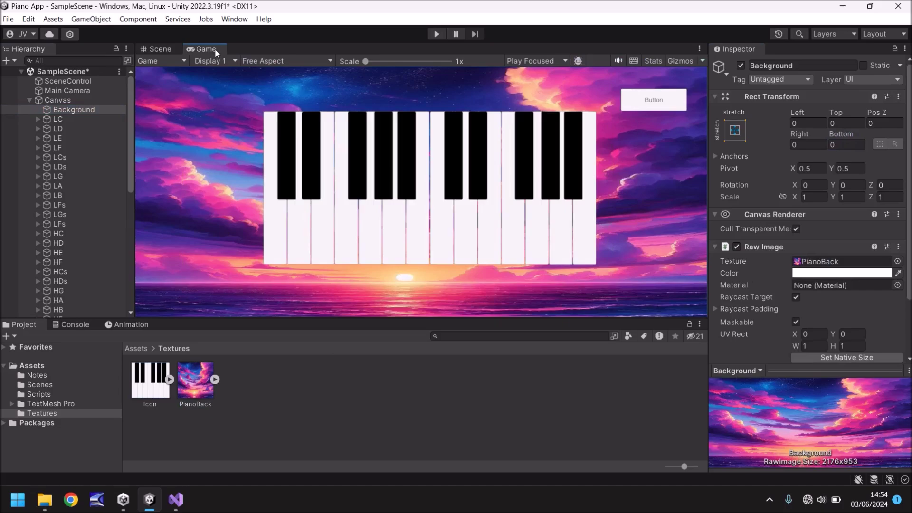
left_click(159, 50)
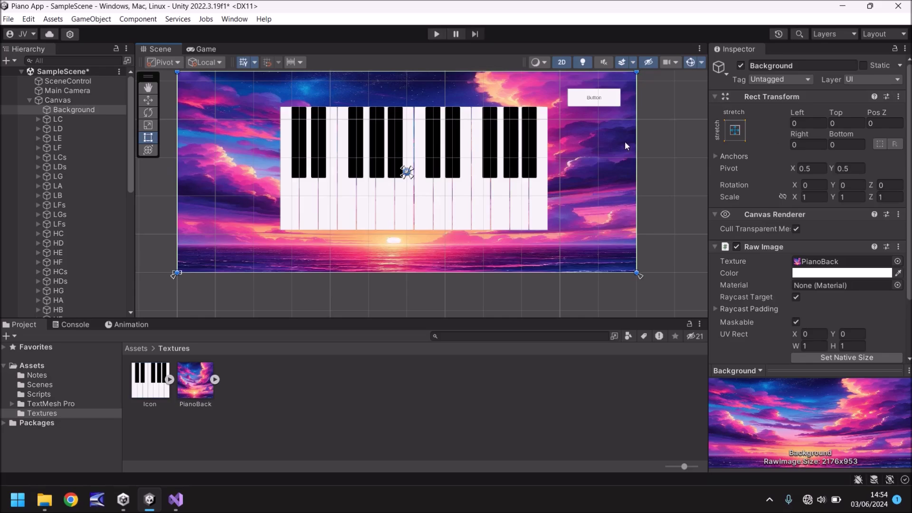
Step: Drag Background's bottom edge down to about -447, checking the sunset in the Game view
left_click(86, 110)
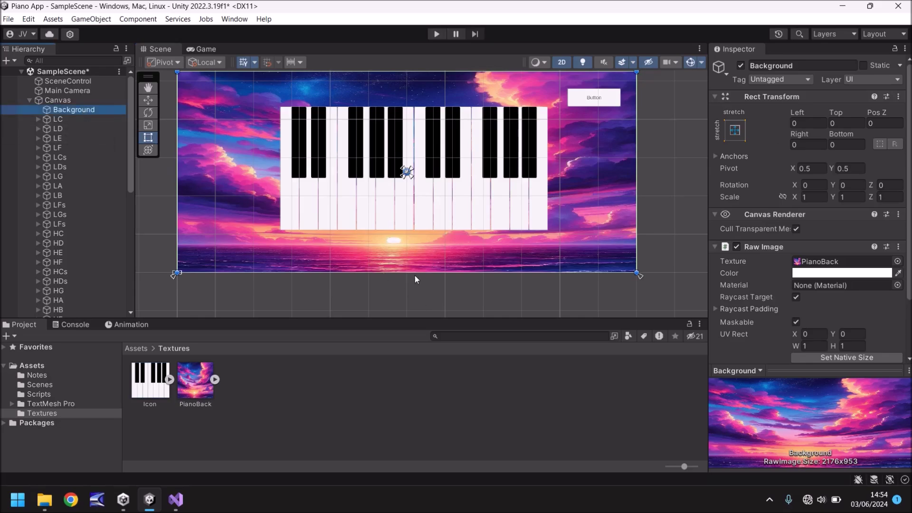
left_click_drag(415, 276, 413, 385)
left_click(206, 48)
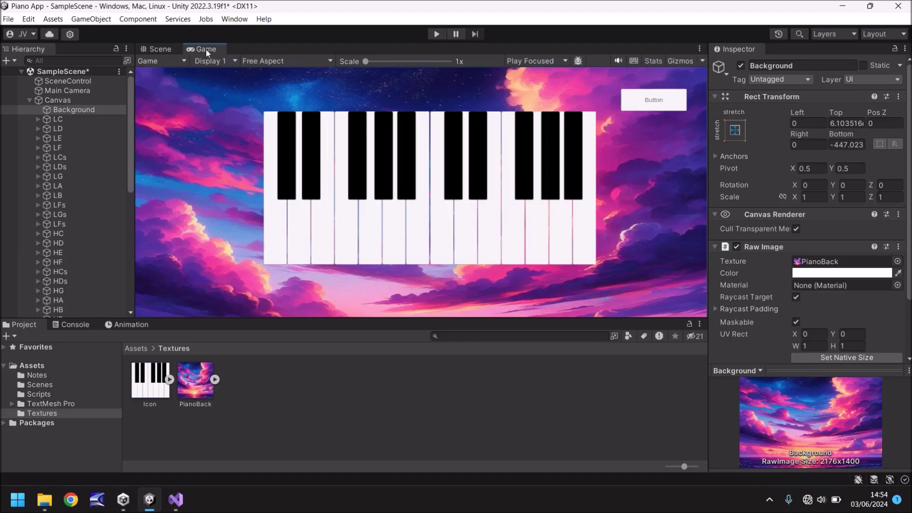
left_click(156, 47)
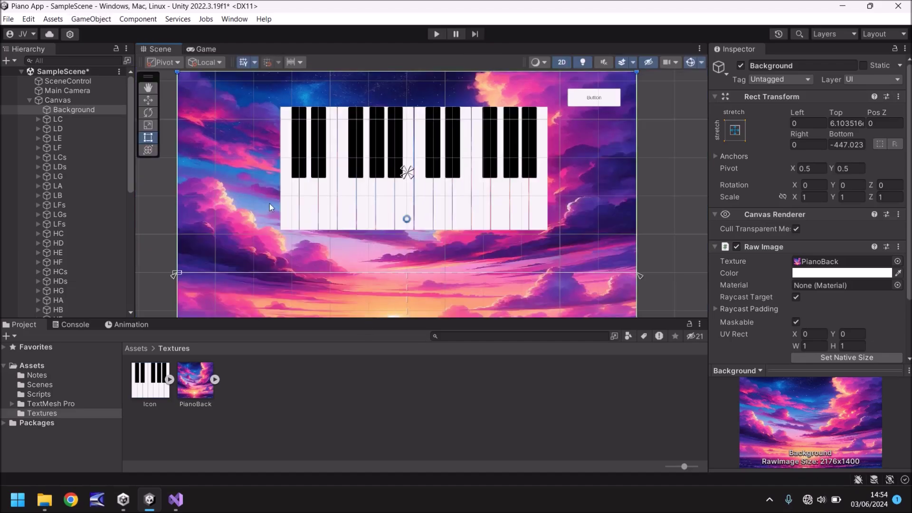
scroll(261, 218, "down", 1)
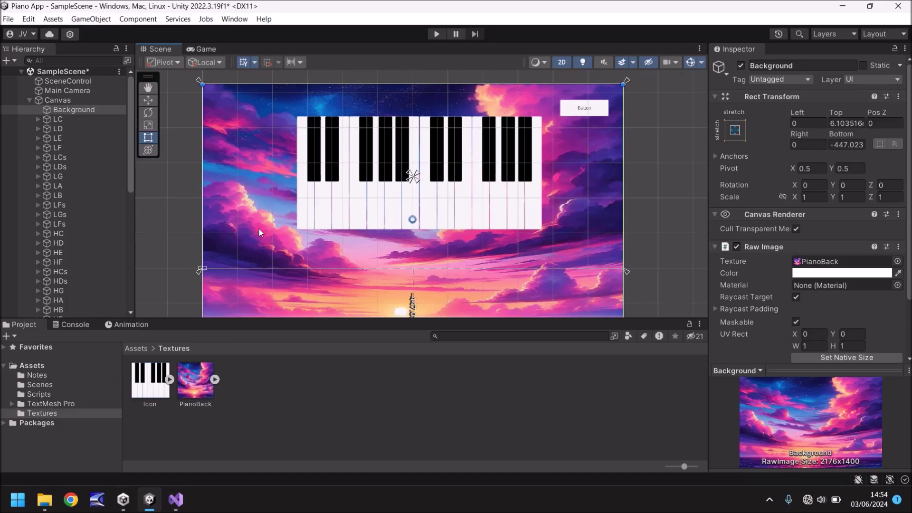
middle_click_drag(591, 222, 562, 170)
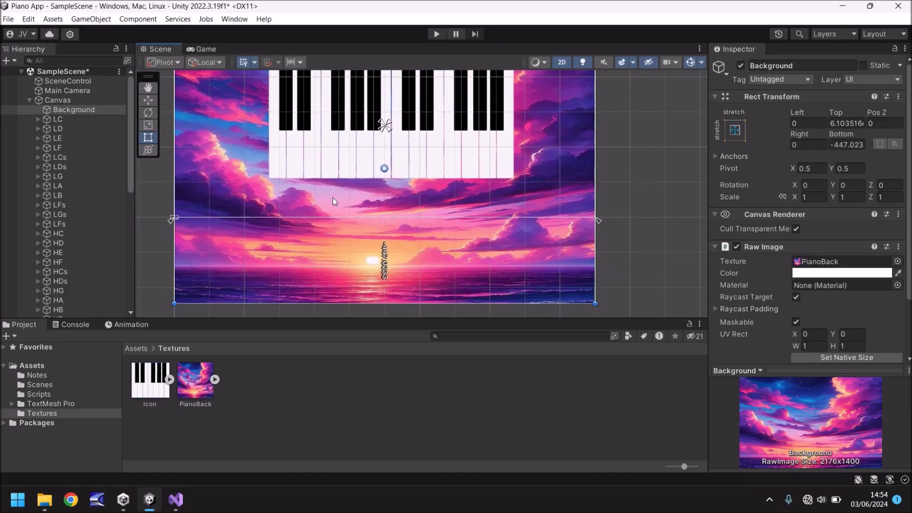
scroll(268, 190, "down", 1)
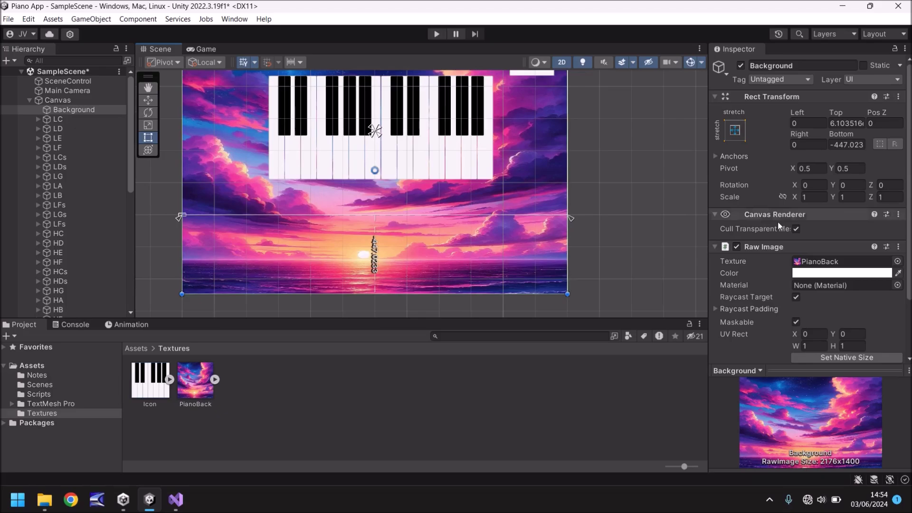
left_click(852, 276)
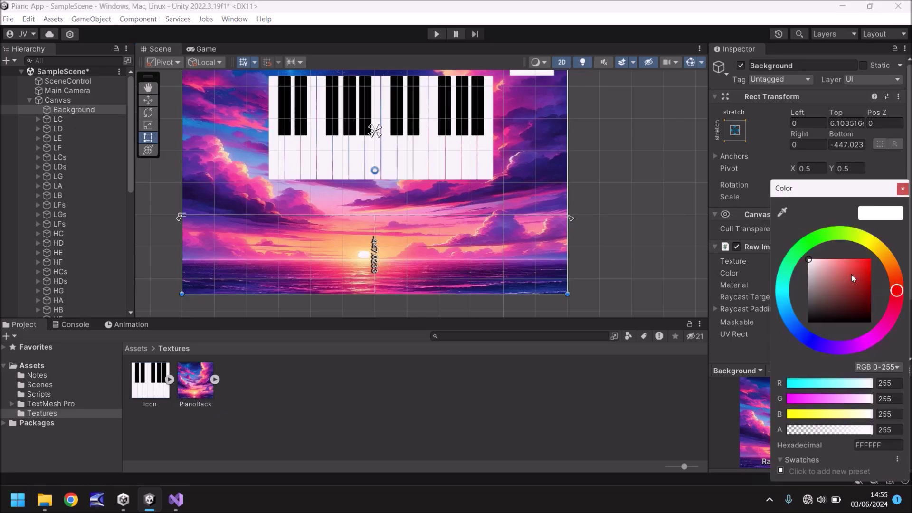
left_click(824, 243)
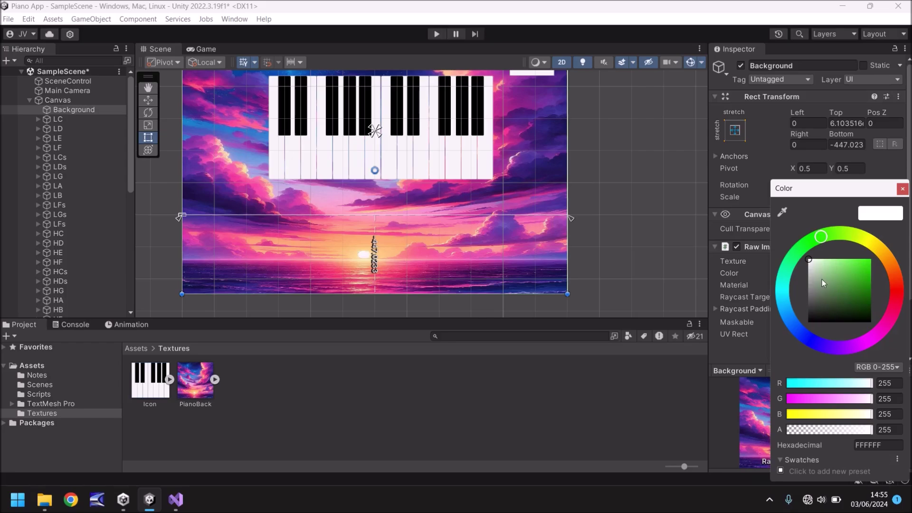
left_click_drag(822, 279, 836, 263)
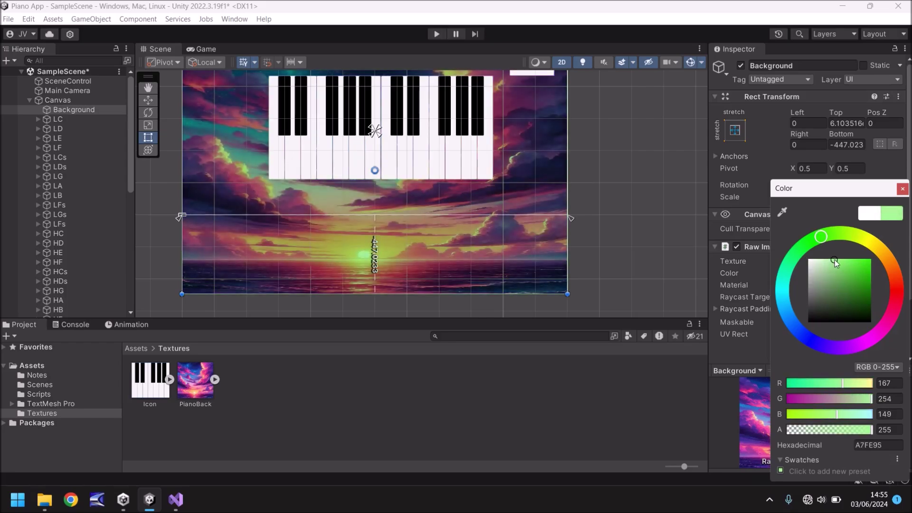
left_click(204, 49)
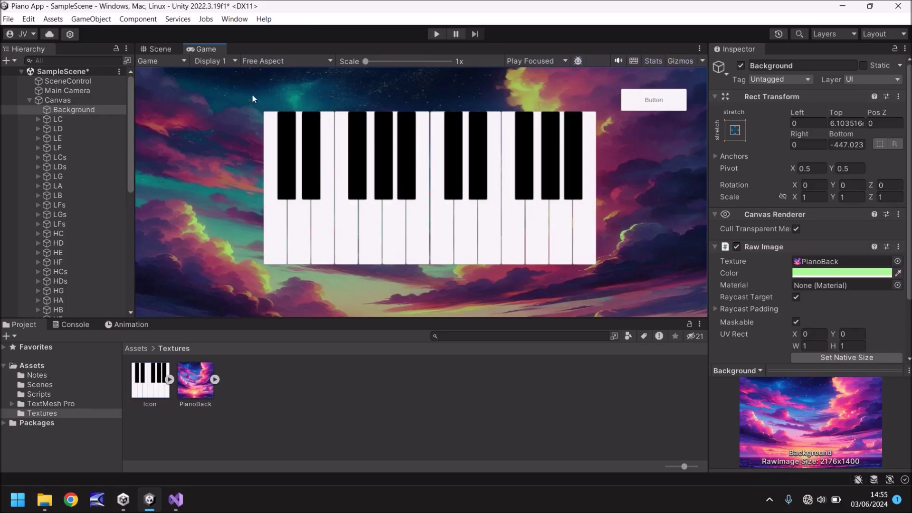
left_click(155, 50)
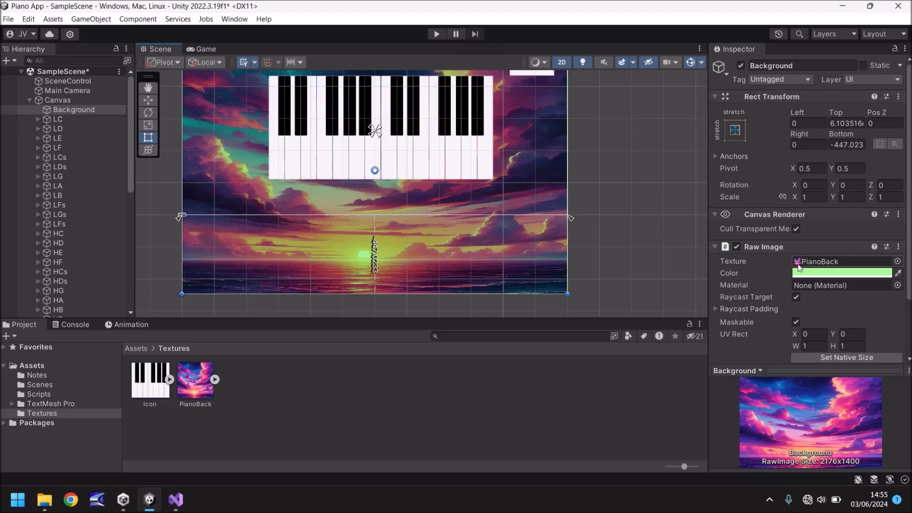
left_click(811, 272)
left_click_drag(820, 270, 777, 258)
left_click(622, 226)
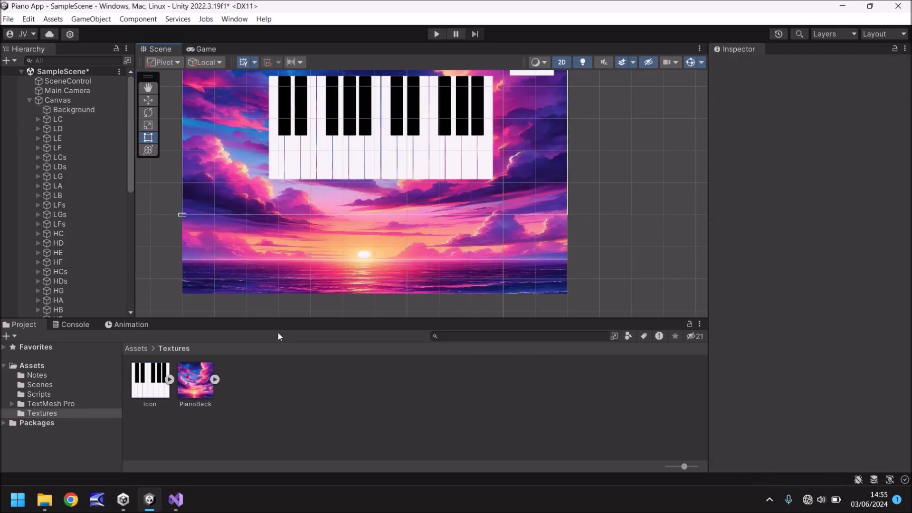
left_click(205, 49)
left_click(152, 51)
scroll(235, 260, "down", 2)
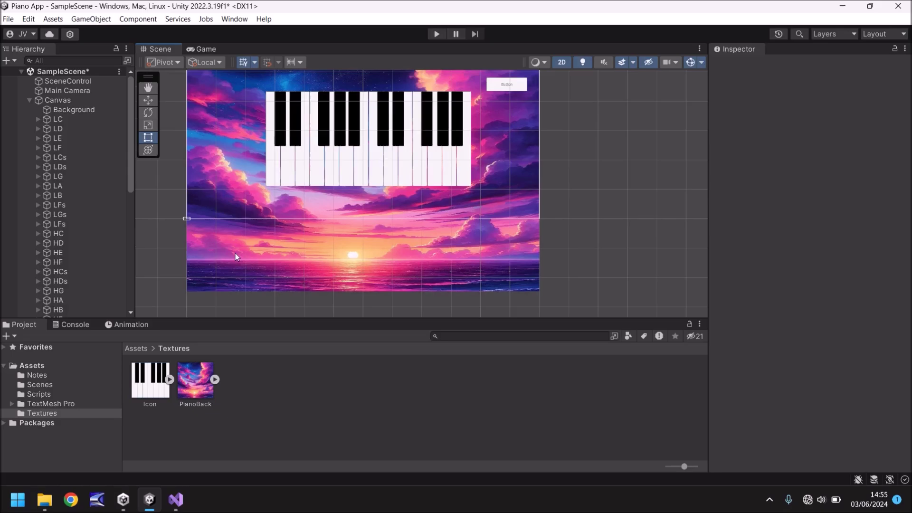
middle_click_drag(560, 188, 598, 204)
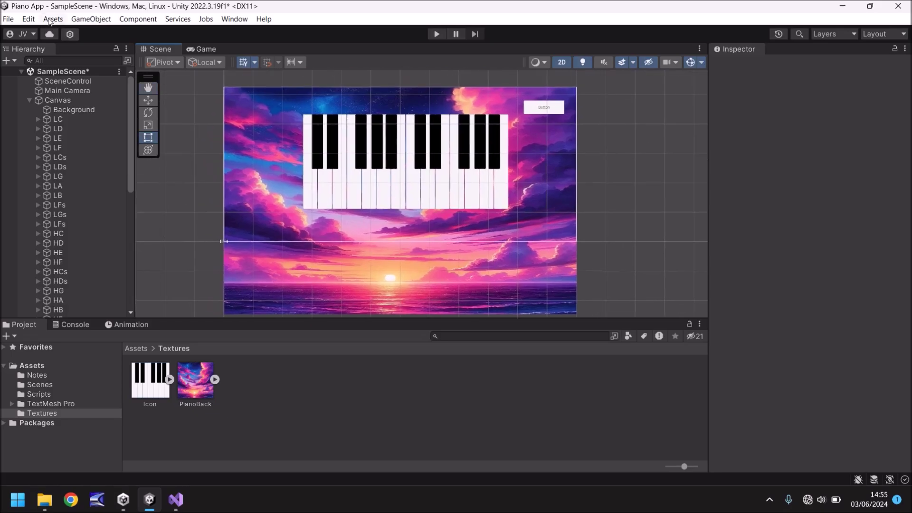
Step: Open Edit > Project Settings, browse several categories, and settle on the Player page
left_click(29, 19)
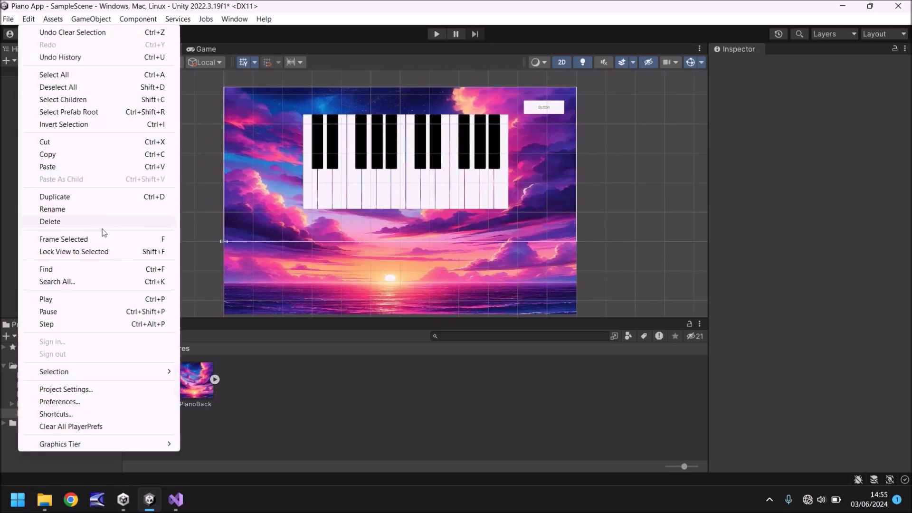
left_click(85, 390)
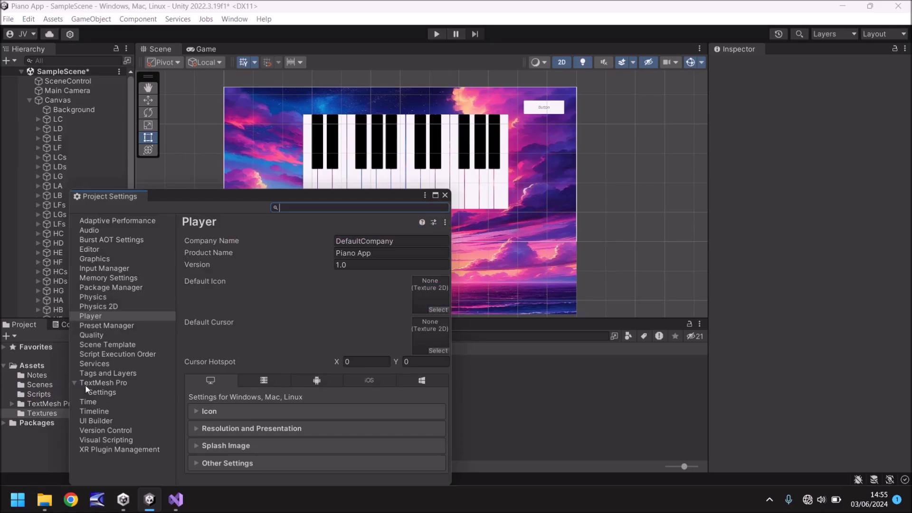
left_click(103, 221)
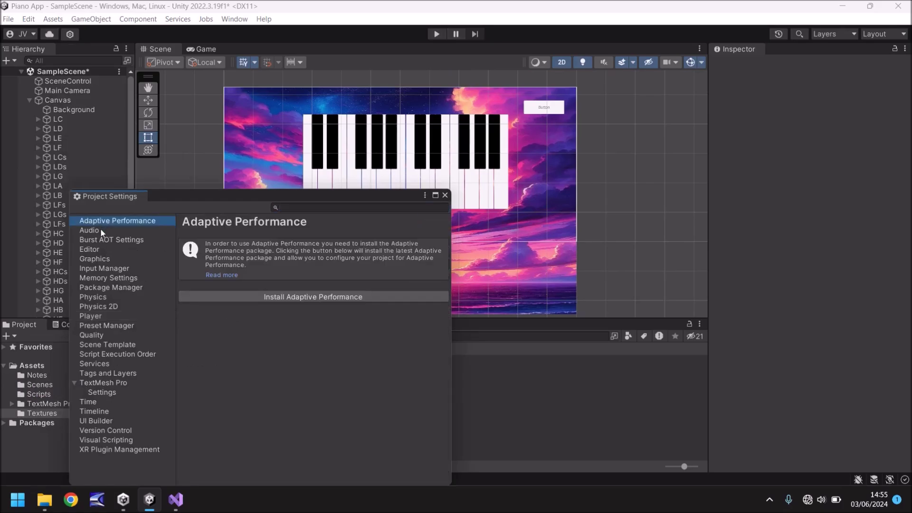
left_click(101, 230)
left_click(105, 240)
left_click(105, 259)
left_click(105, 269)
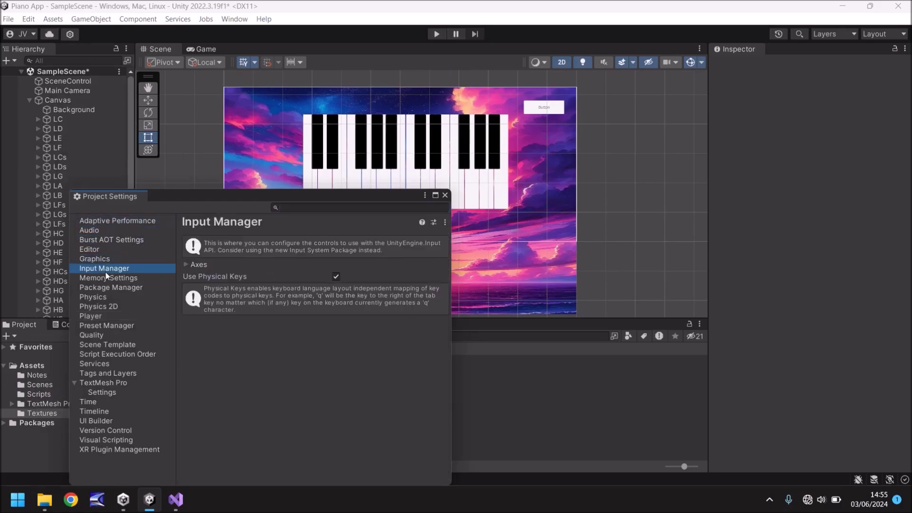
left_click(109, 279)
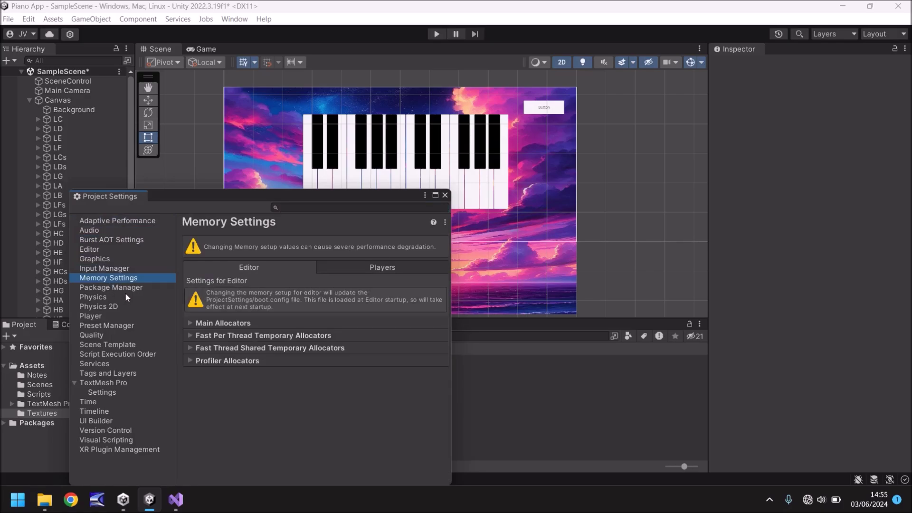
left_click(85, 316)
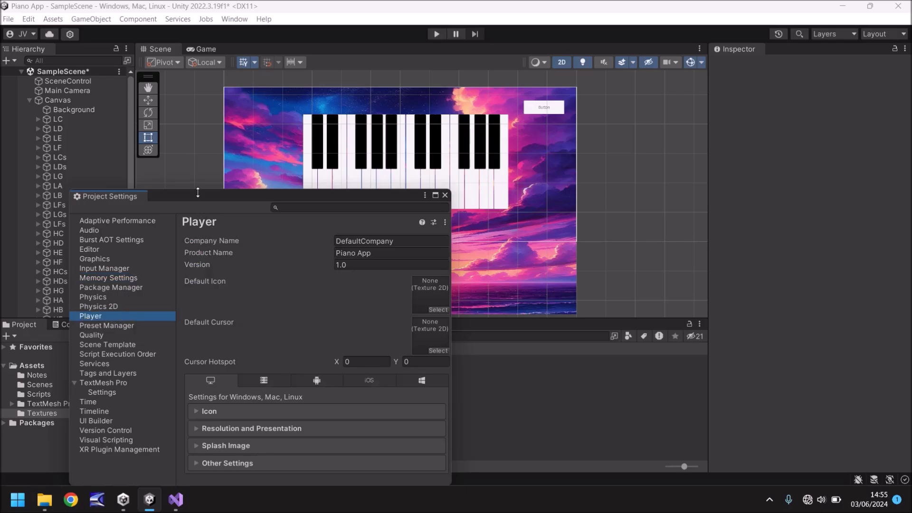
left_click_drag(200, 199, 208, 152)
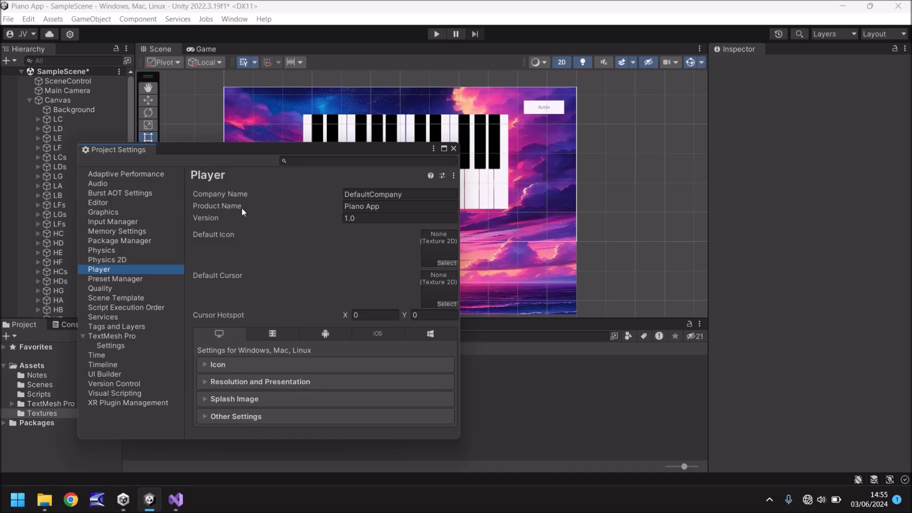
Step: Replace the Company Name with the developer's initials and set Default Icon to the Icon texture
left_click(412, 195)
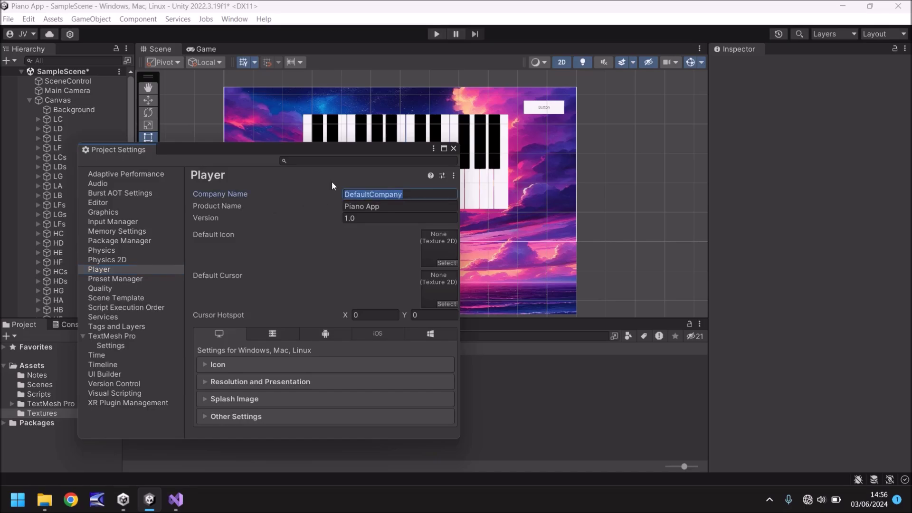
type("JV")
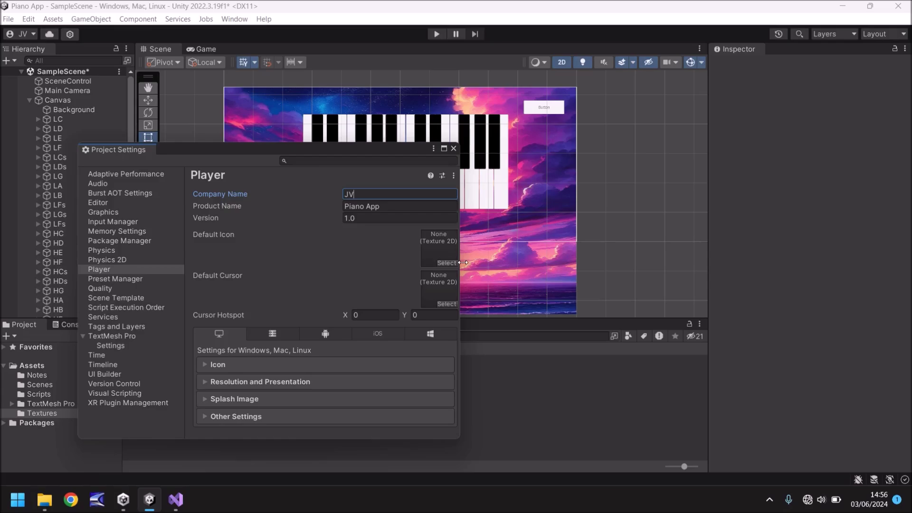
left_click(442, 264)
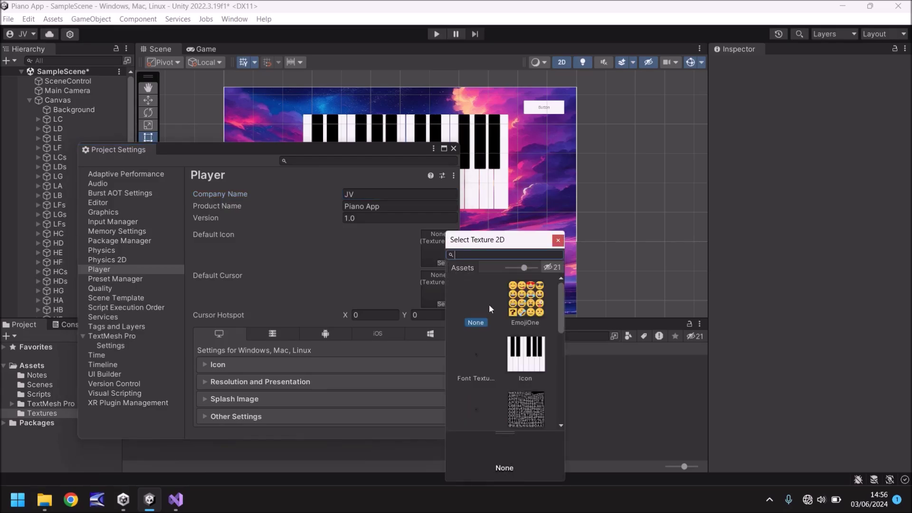
left_click(523, 355)
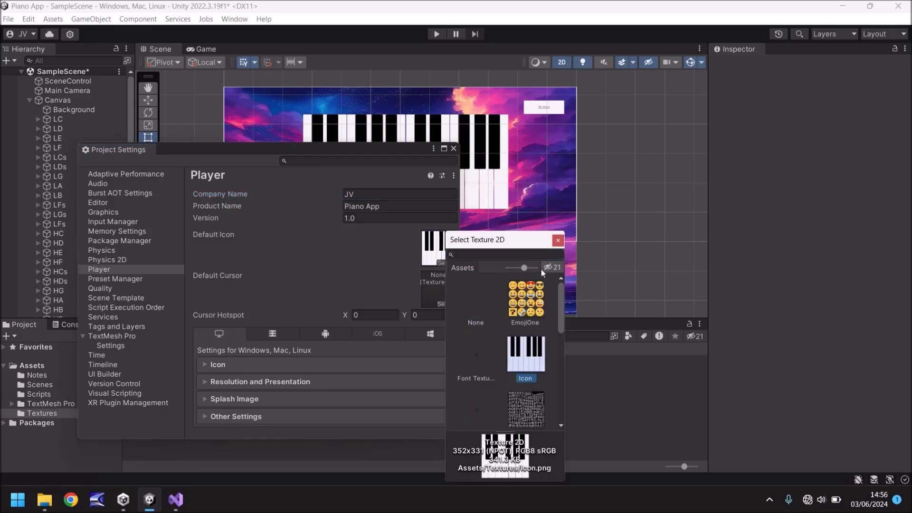
left_click(559, 241)
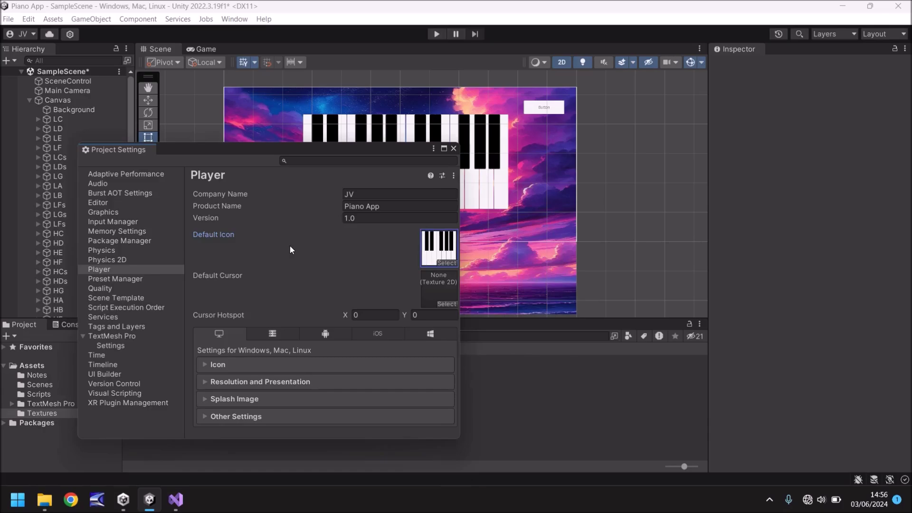
Step: Look over the Android player settings, then return to the Windows, Mac, Linux settings
left_click_drag(295, 149, 294, 103)
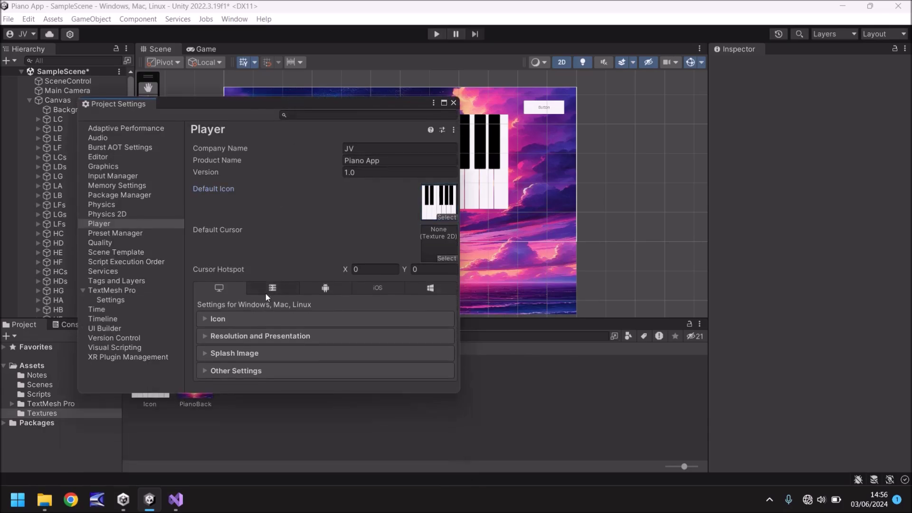
left_click(321, 293)
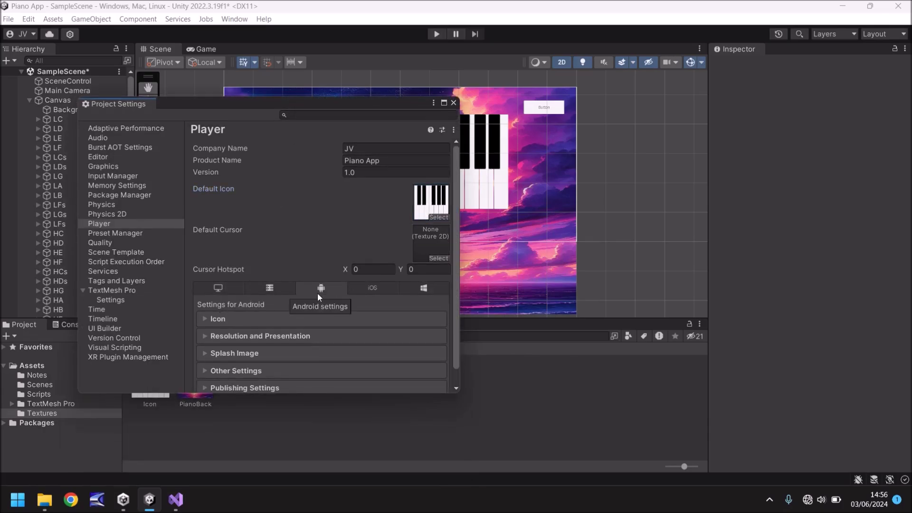
scroll(278, 303, "down", 1)
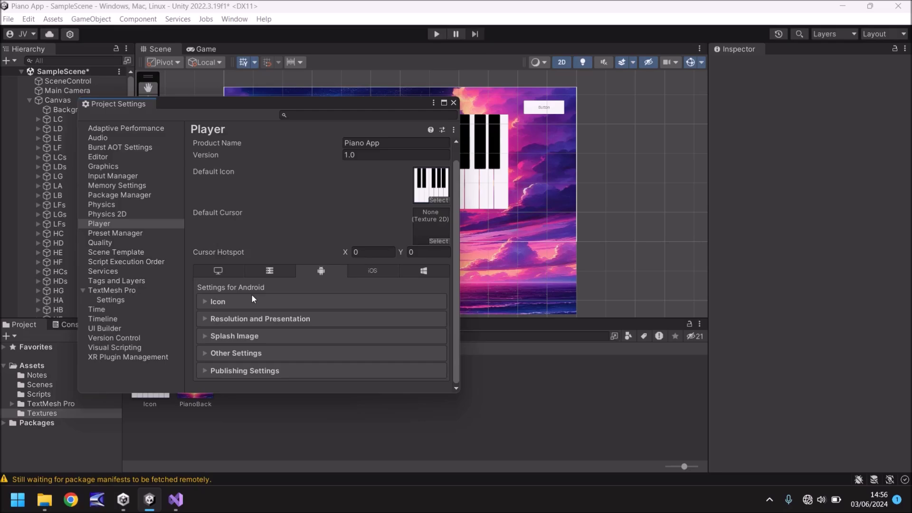
left_click(222, 272)
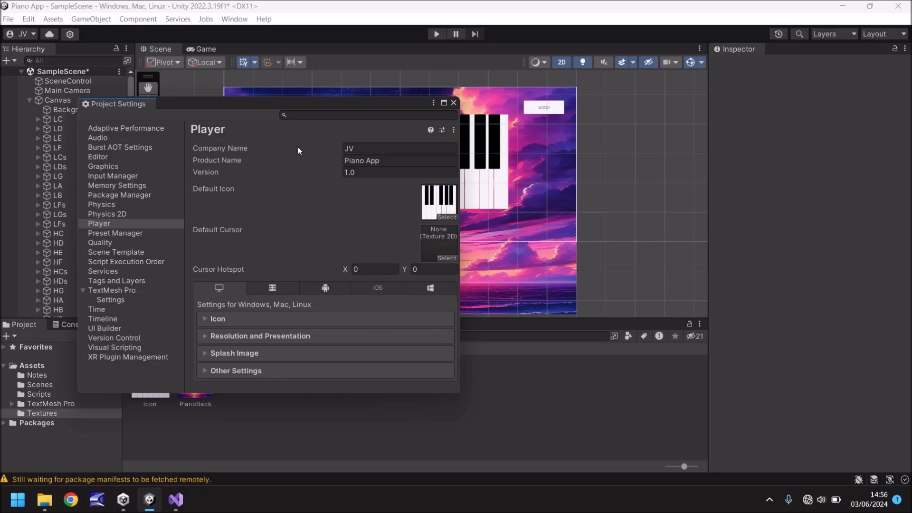
Step: Close Project Settings and open File > Build Settings
left_click(454, 103)
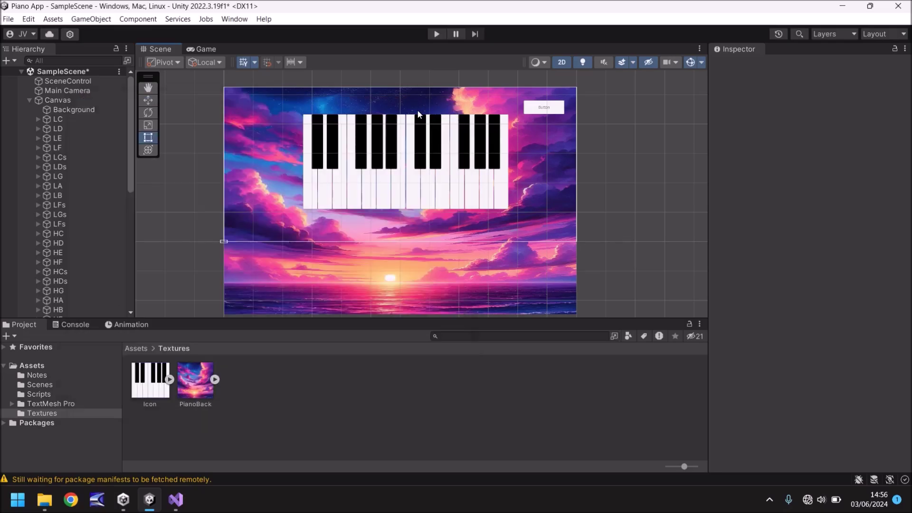
left_click(9, 20)
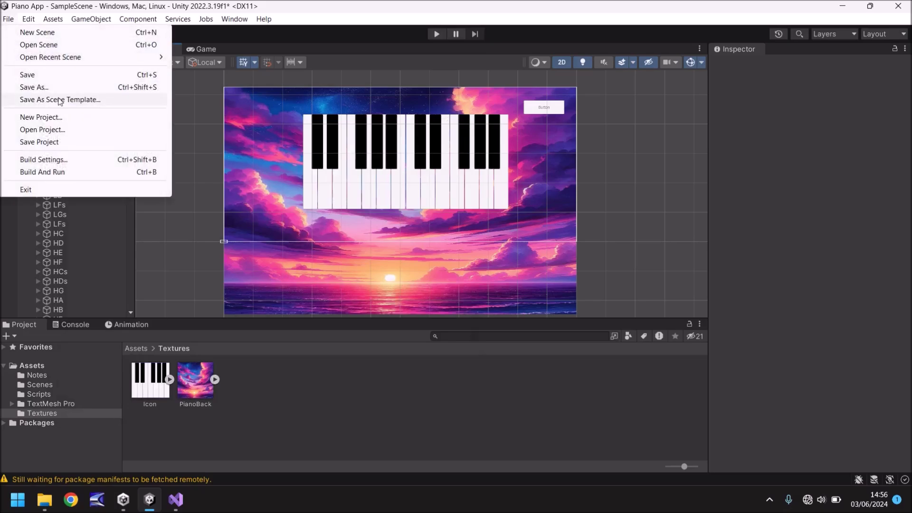
left_click(58, 160)
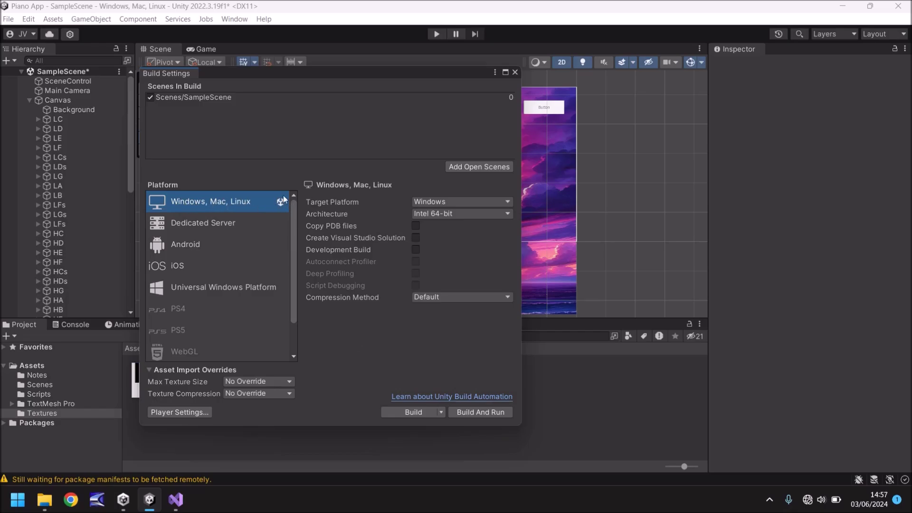
Step: Start Build And Run, creating a Piano Test folder as the build destination
left_click(473, 412)
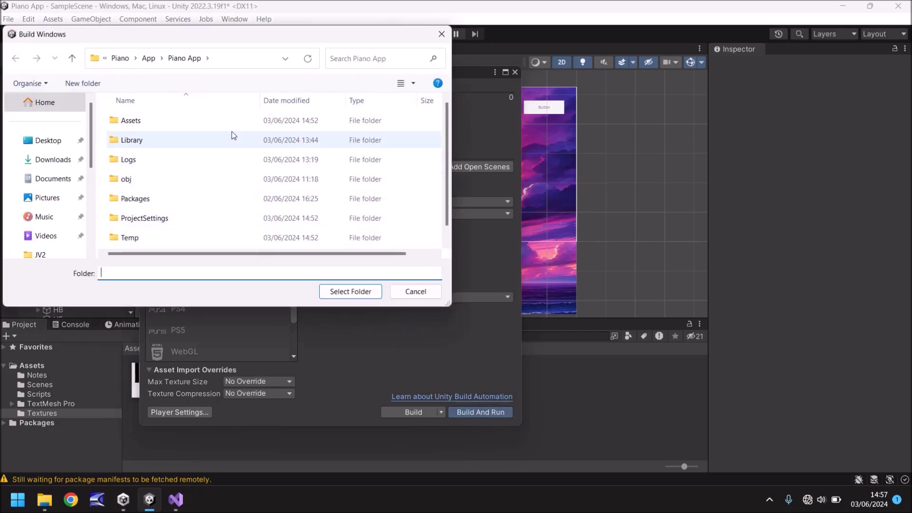
right_click(432, 162)
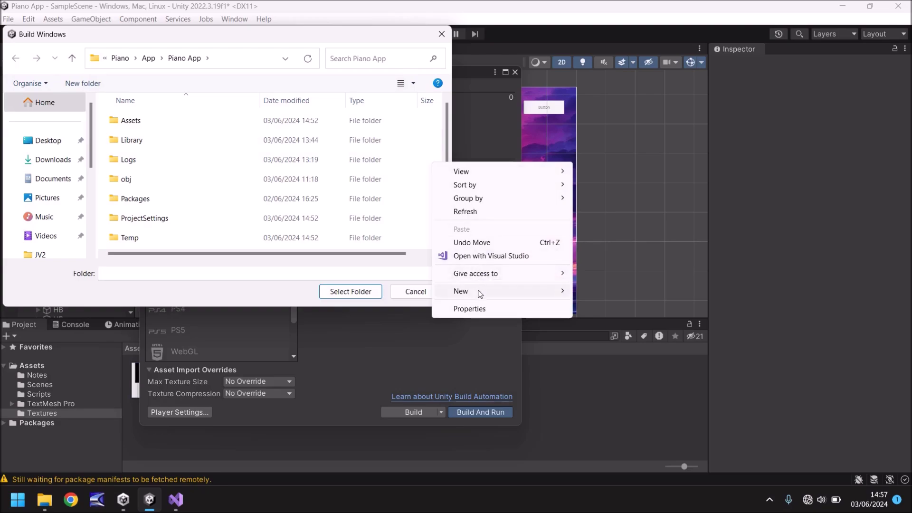
mouse_move(477, 292)
left_click(598, 292)
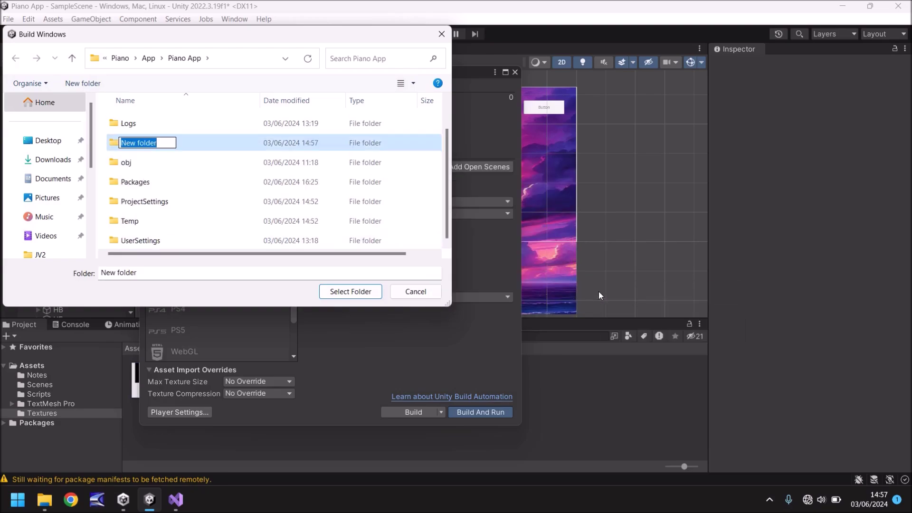
type("Piano Test")
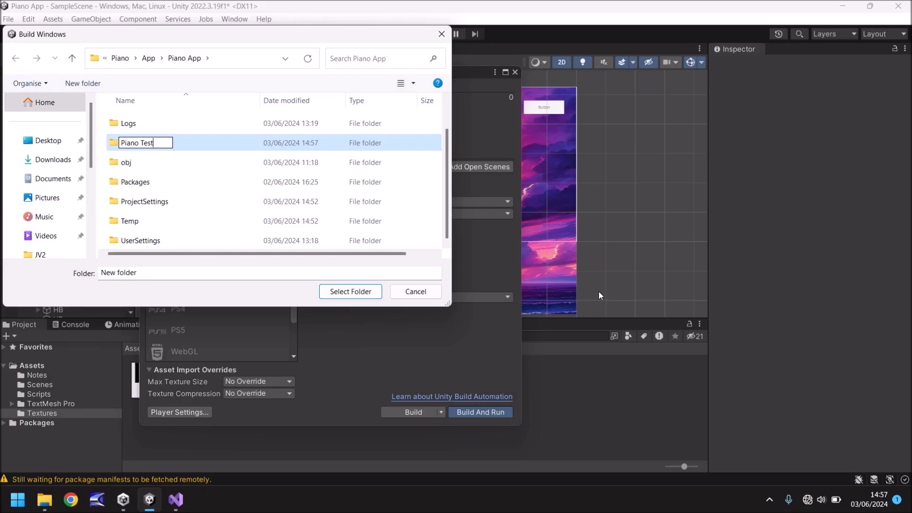
key("Return")
key("Return")
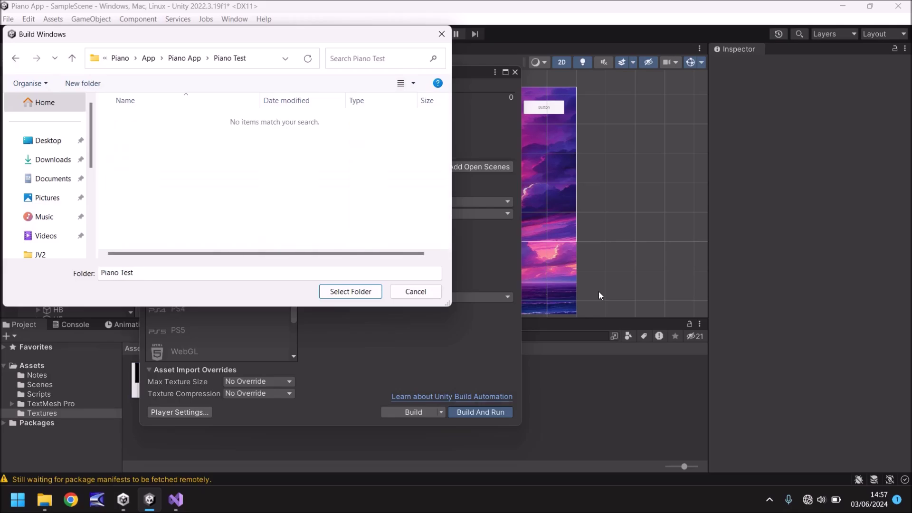
left_click(351, 291)
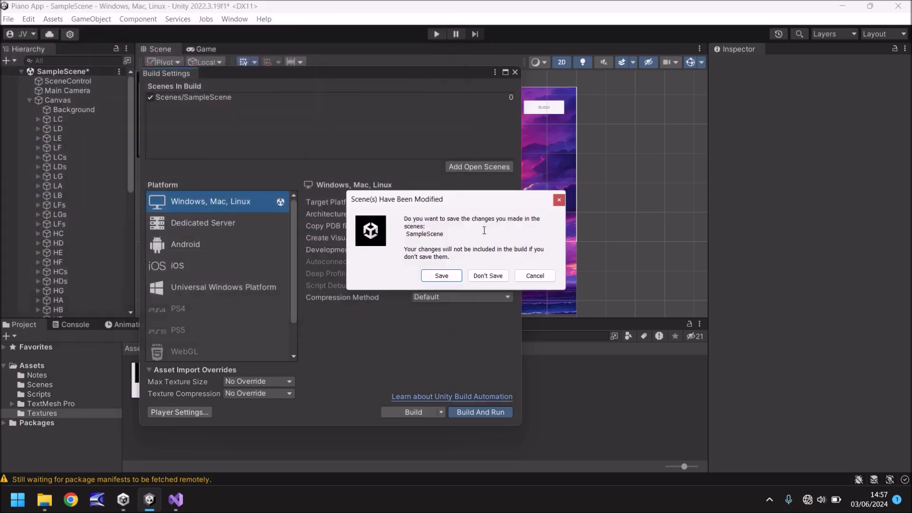
Step: Save SampleScene at the modified-scenes prompt and let the Windows build finish and launch
left_click(441, 277)
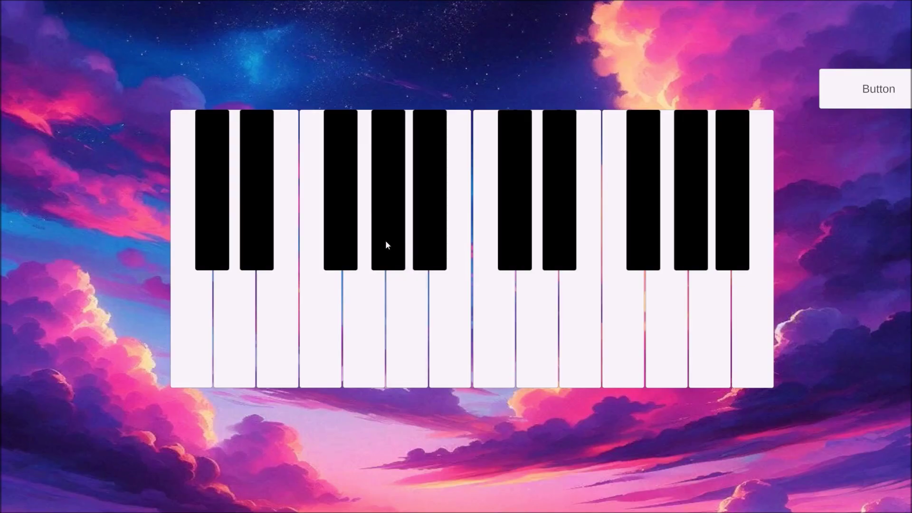
left_click(200, 318)
left_click(230, 305)
left_click(259, 316)
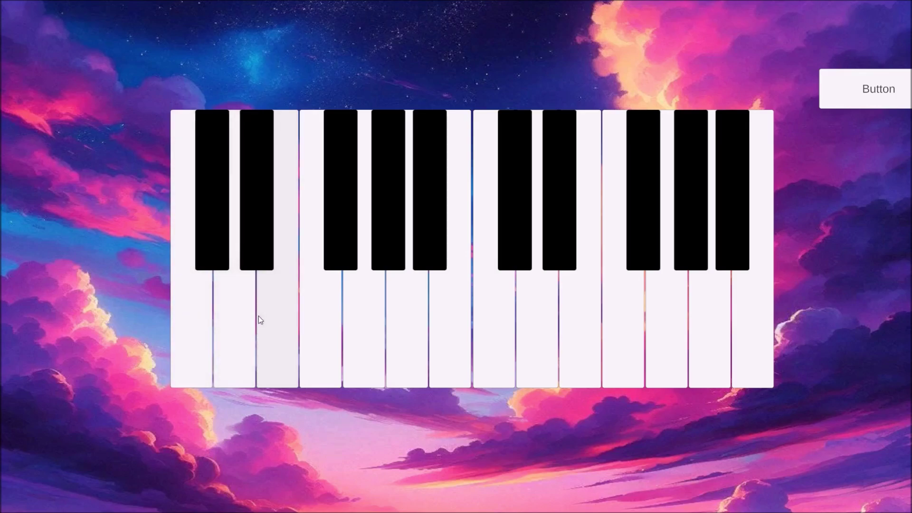
left_click(330, 319)
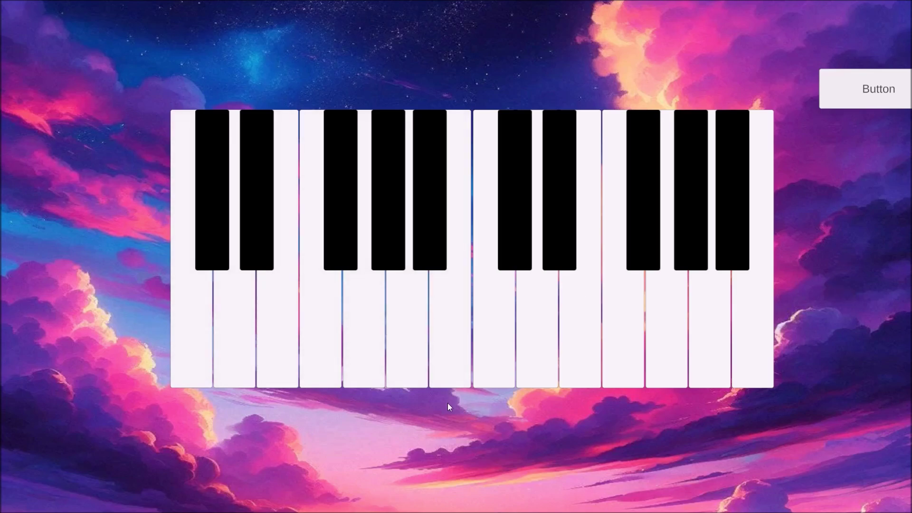
left_click(494, 360)
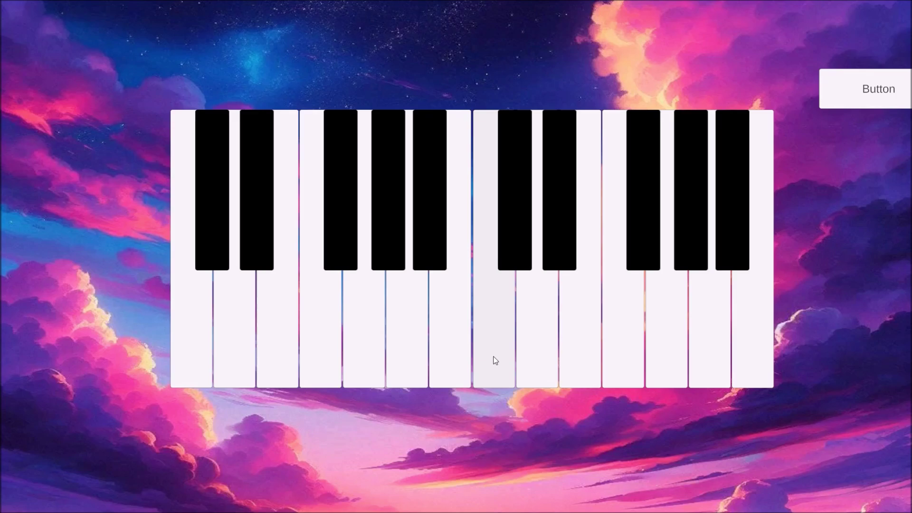
Step: Quit the running piano app and switch the project's build platform to Android
key("alt+F4")
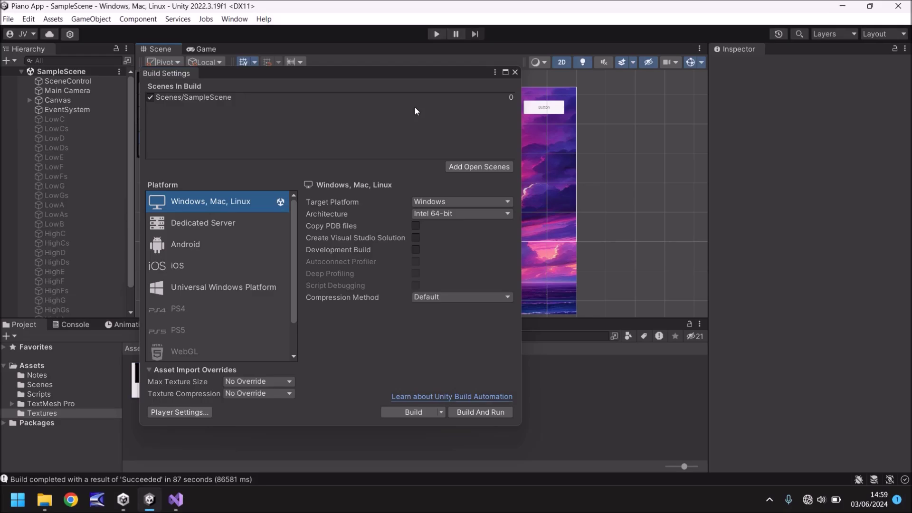
left_click(189, 243)
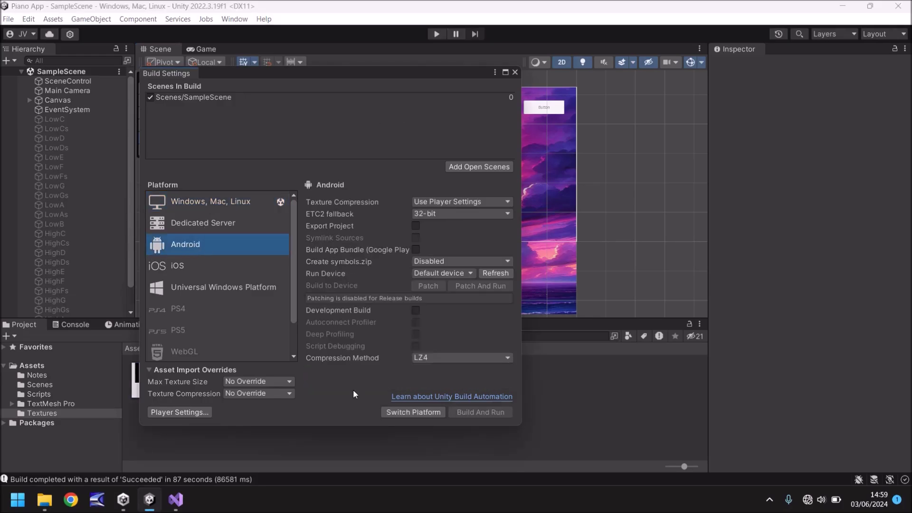
left_click(408, 413)
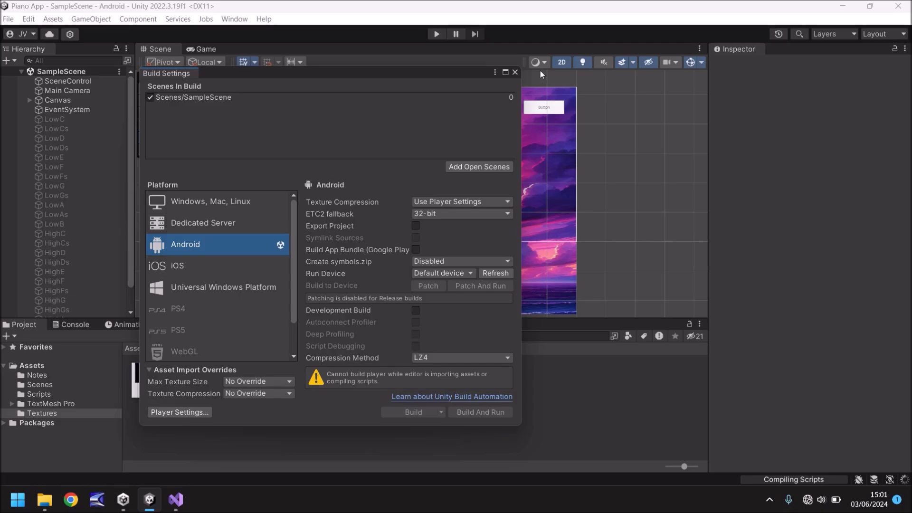
Step: Close the Build Settings window to return to the piano-over-sunset scene
left_click(516, 73)
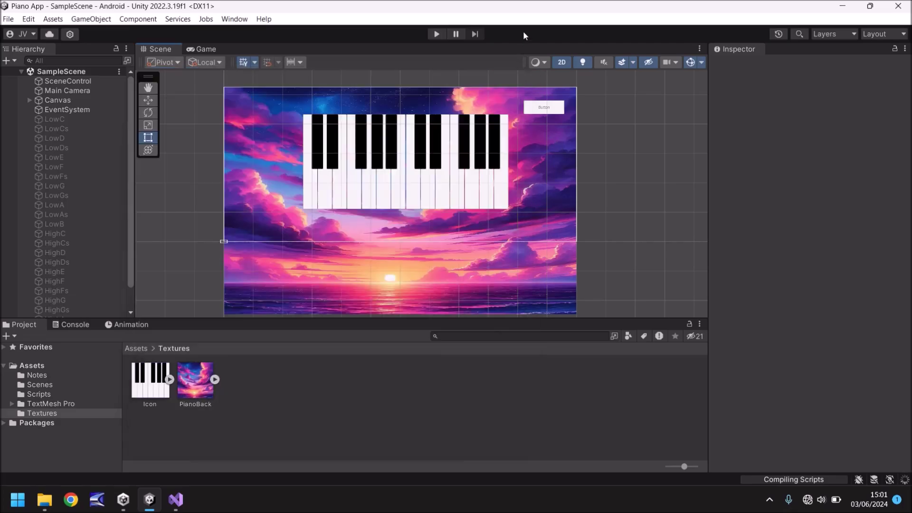